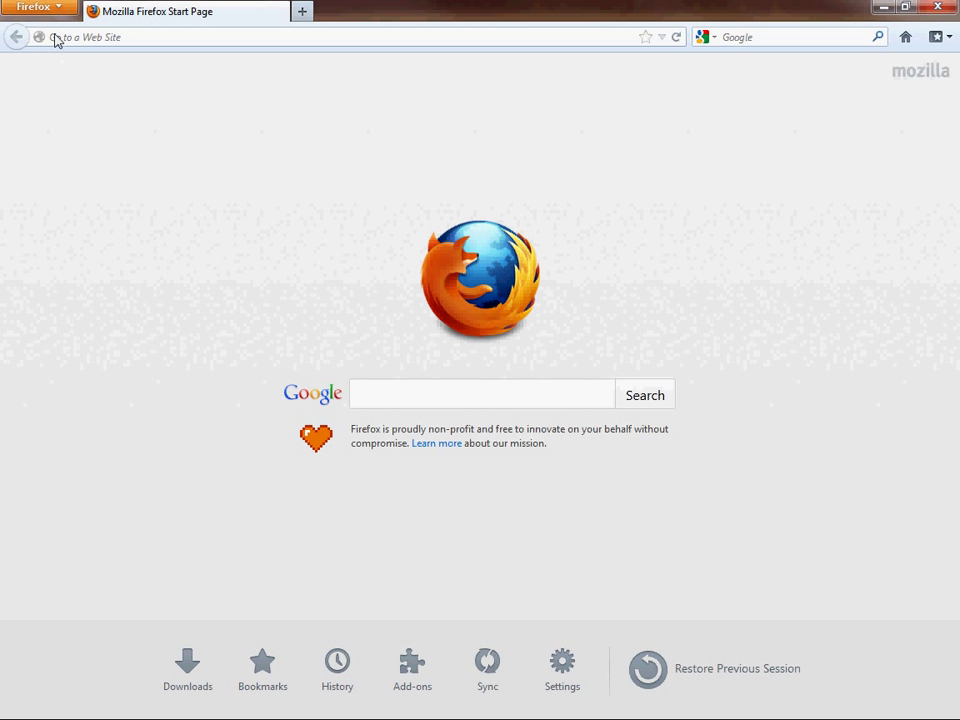
pyautogui.click(160, 37)
pyautogui.write('www.')
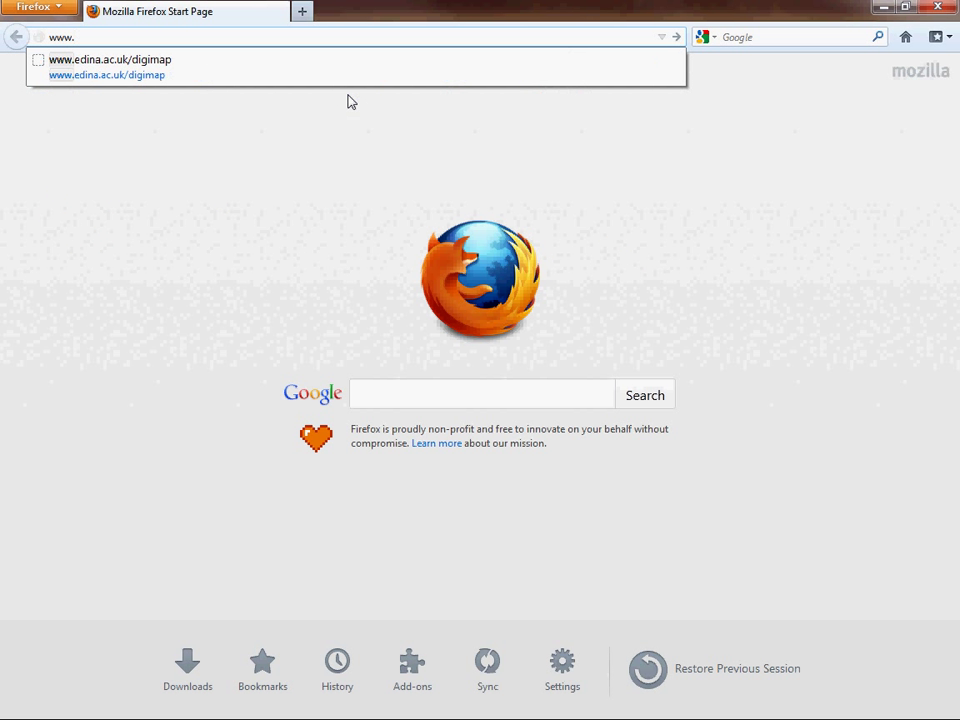
pyautogui.write('edina')
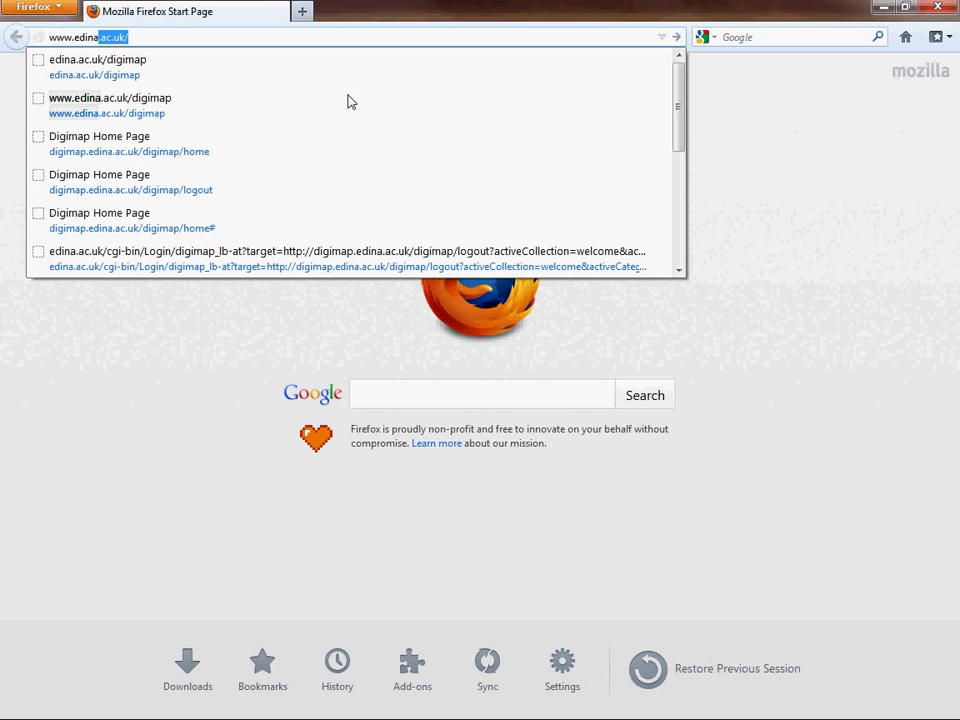
pyautogui.press('Right')
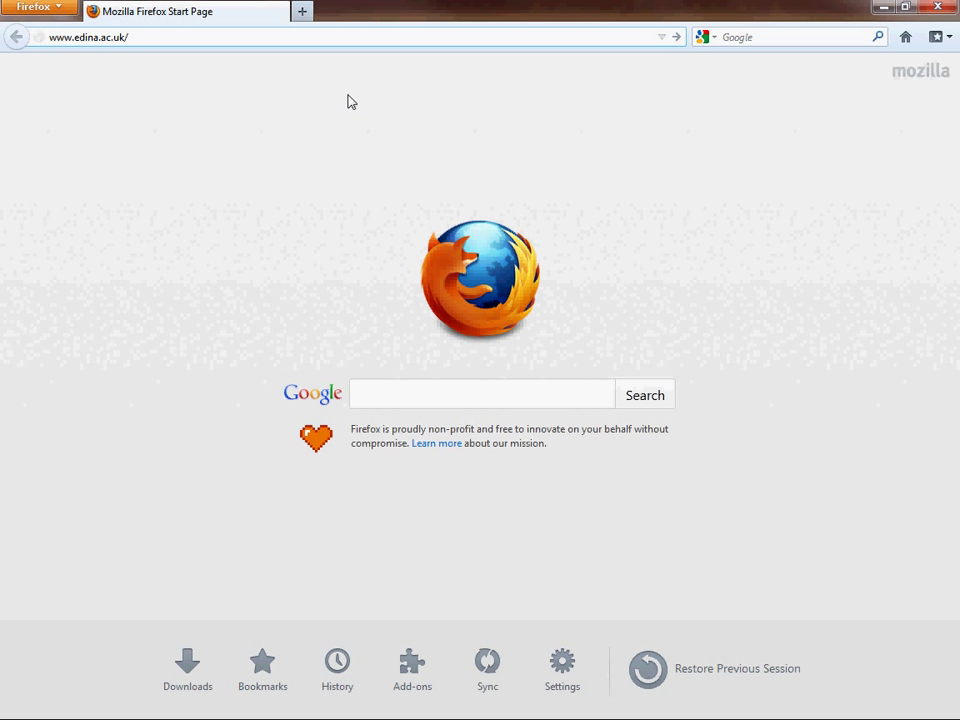
pyautogui.write('digimap')
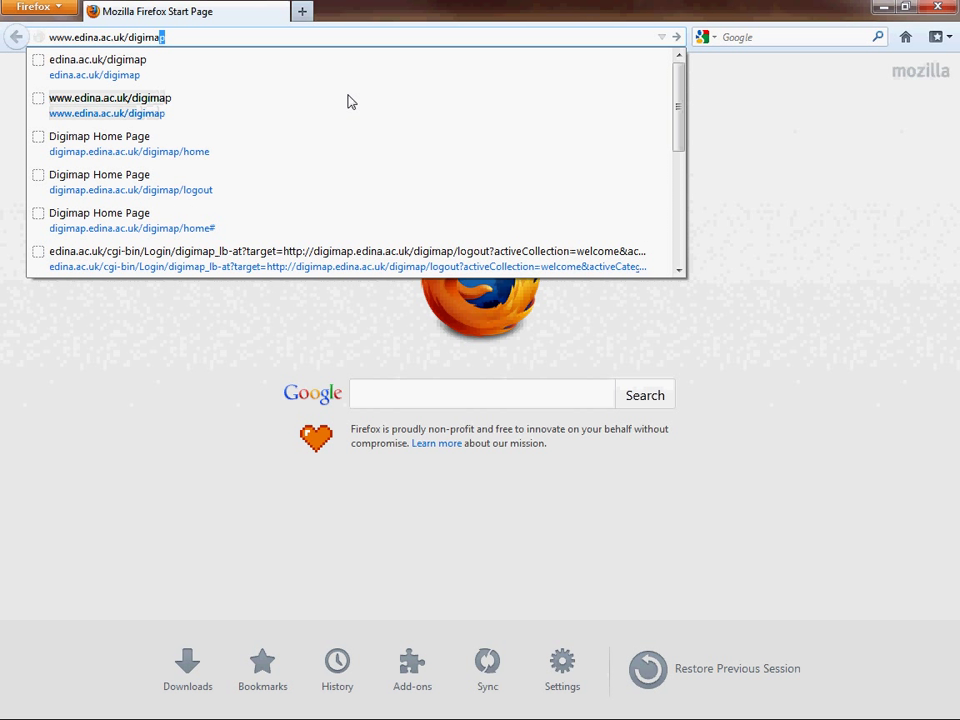
pyautogui.press('Return')
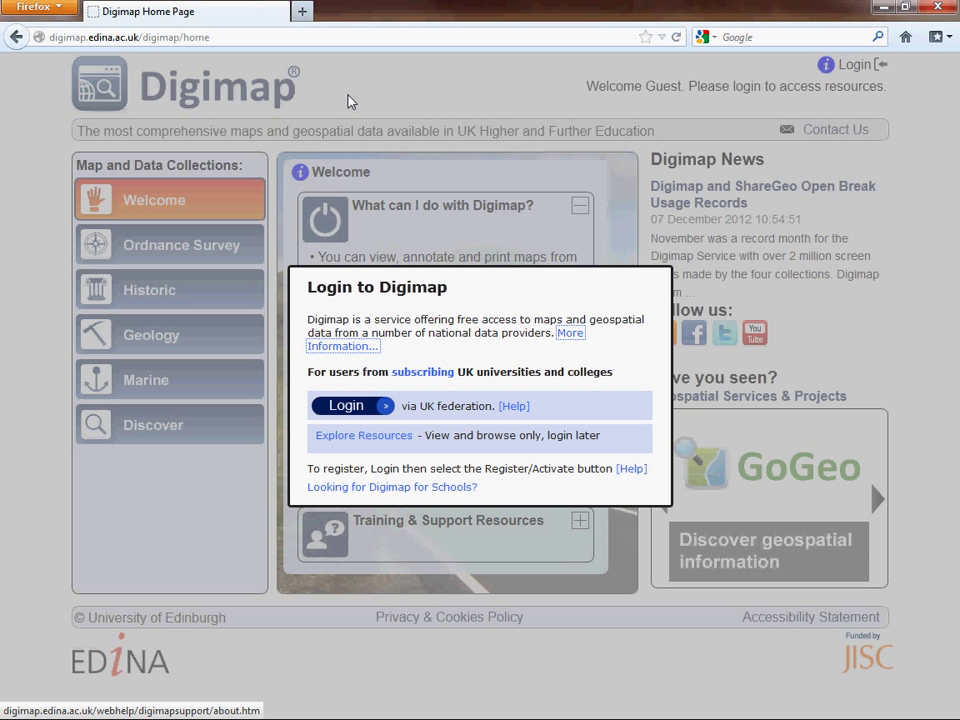
# - Start the Digimap login via the UK federation and choose University of Bristol as the sign-in organisation
pyautogui.click(354, 408)
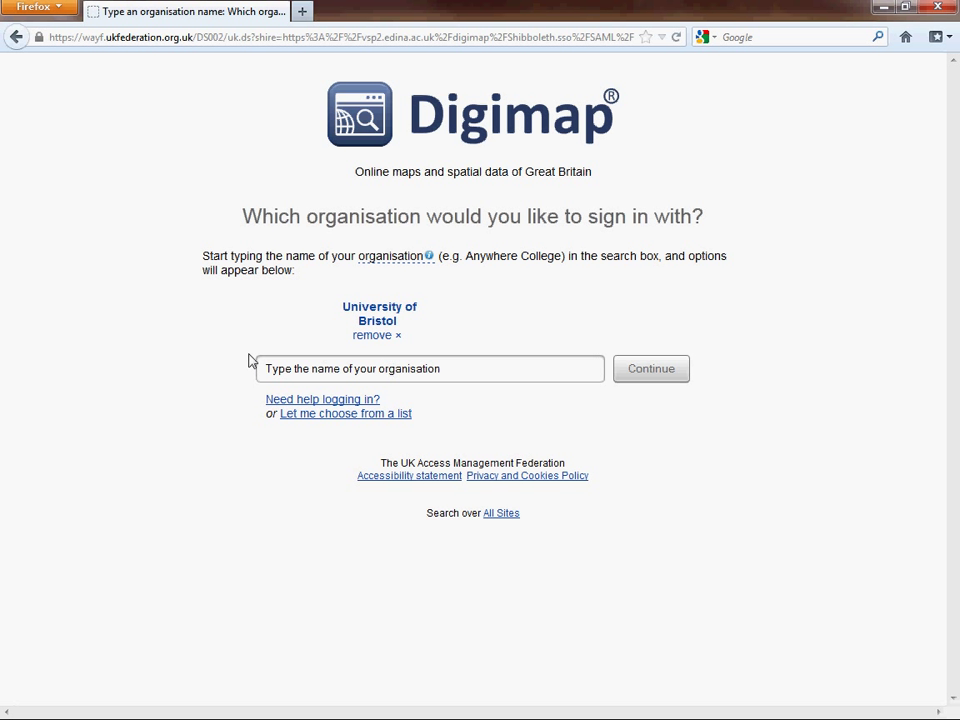
pyautogui.click(389, 366)
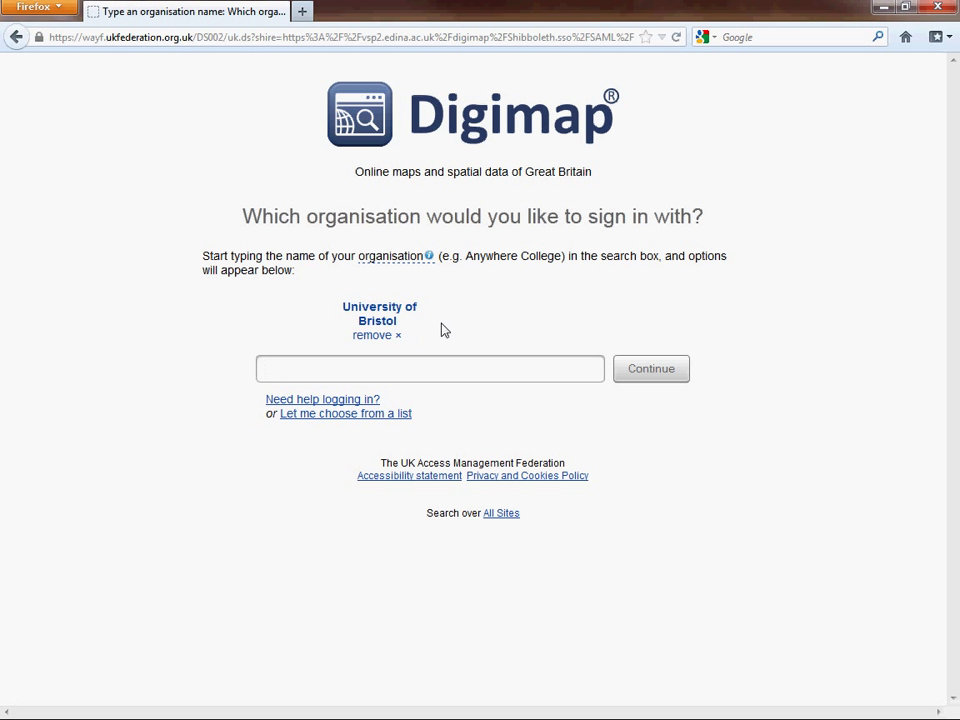
pyautogui.click(376, 312)
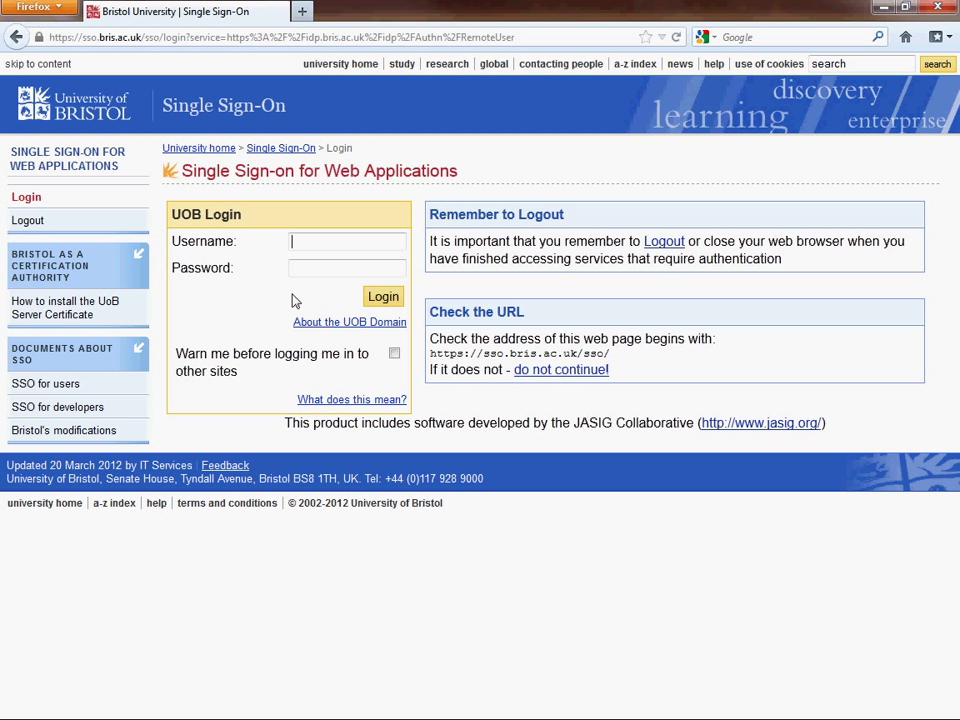
# - Sign in to the university's single sign-on with the username and account password, and dismiss the offer to remember the password
pyautogui.doubleClick(321, 242)
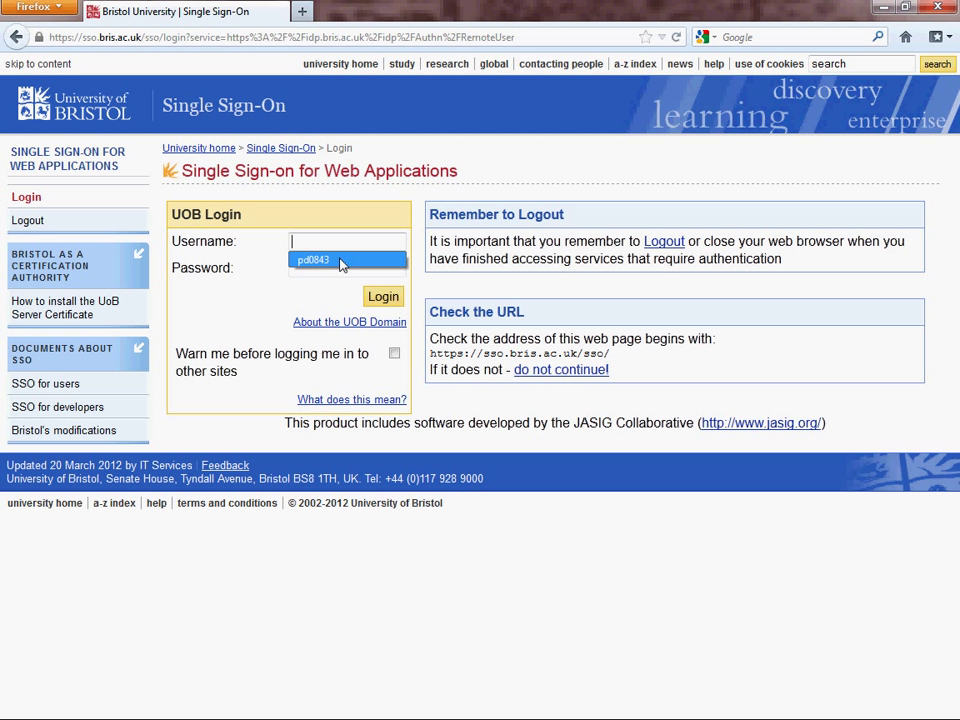
pyautogui.click(340, 262)
pyautogui.click(326, 271)
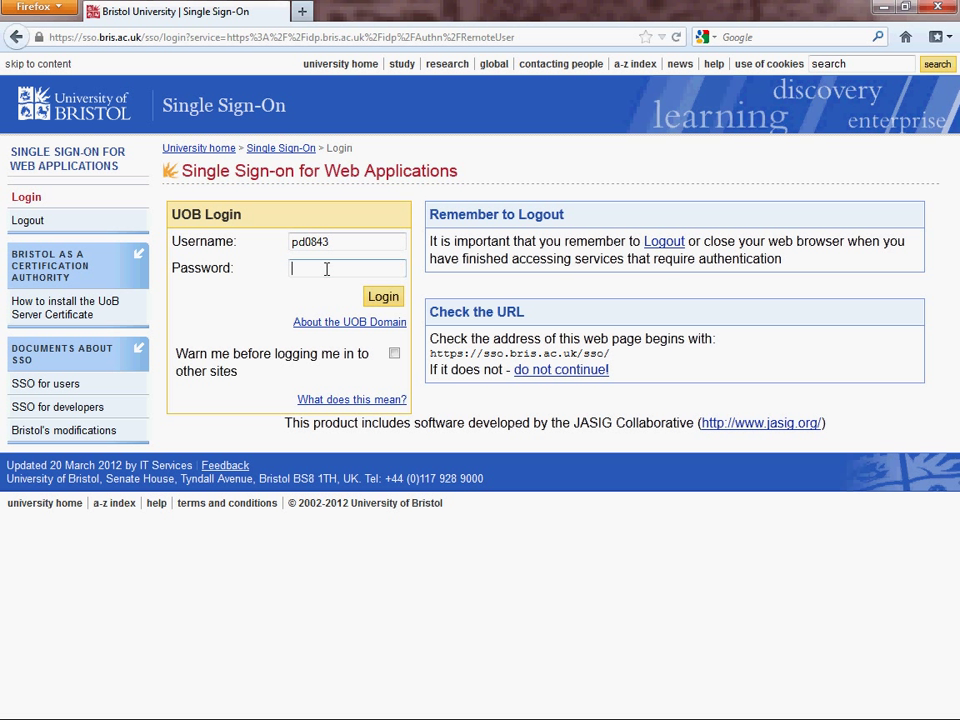
pyautogui.write('•••••••')
pyautogui.click(388, 299)
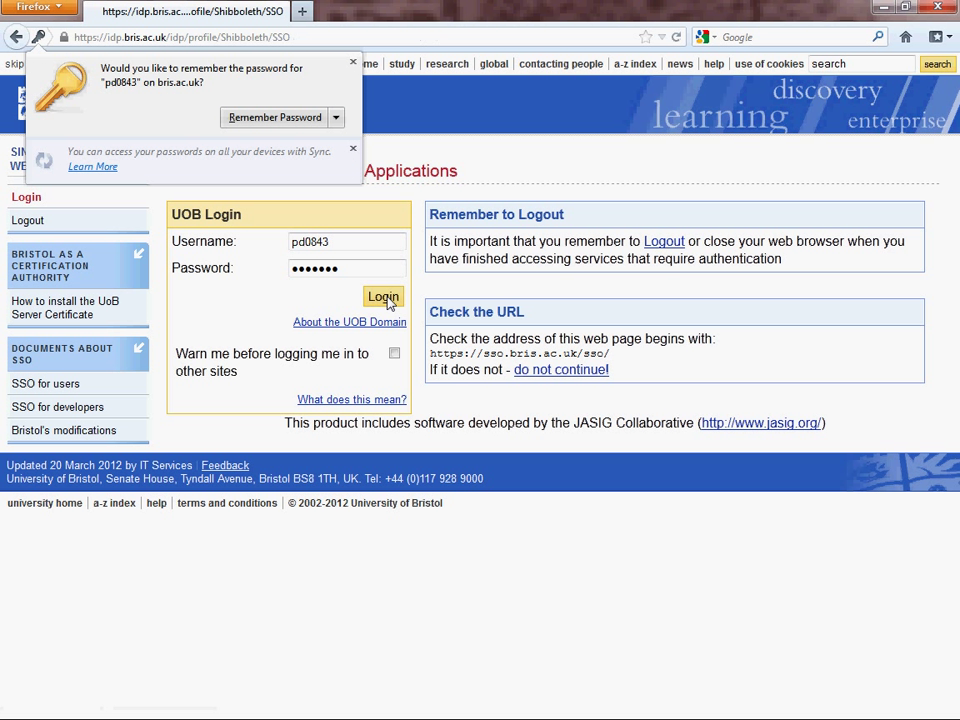
pyautogui.click(353, 63)
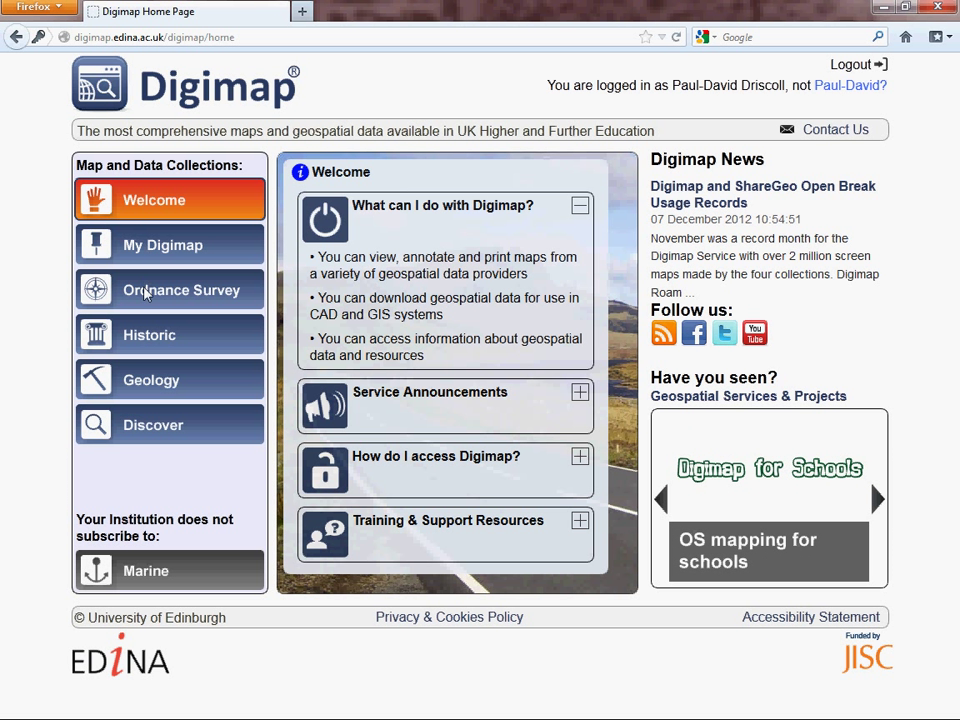
# - Look through the Discover, Geology and Historic collections on the Digimap home page
pyautogui.click(178, 424)
pyautogui.click(201, 388)
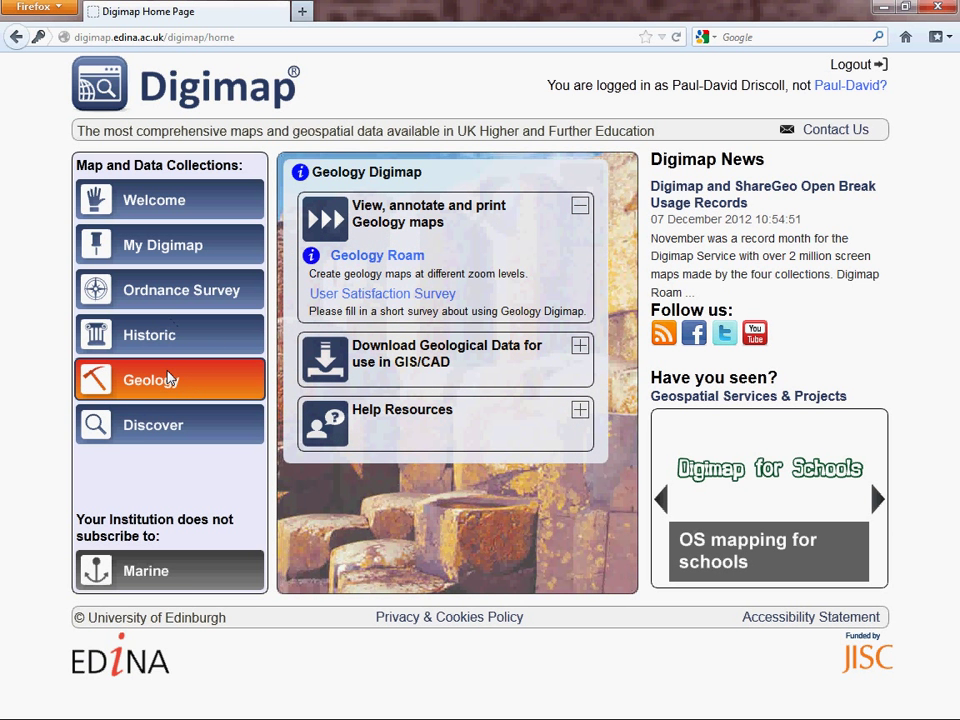
pyautogui.click(167, 334)
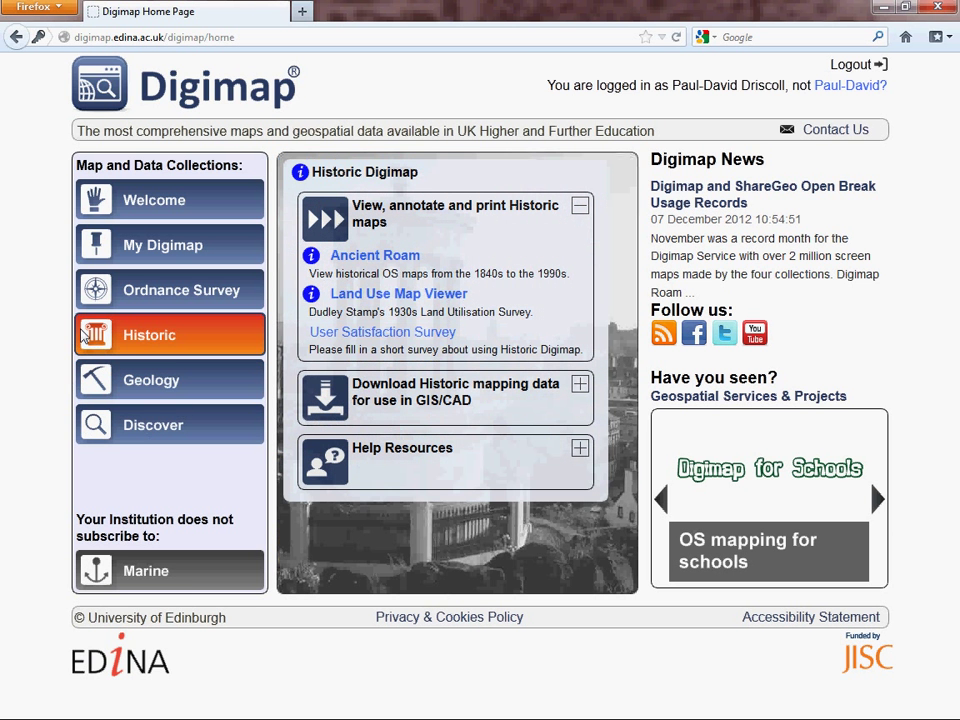
# - Open Data Download from the Ordnance Survey collection and agree to the copyright terms
pyautogui.click(192, 289)
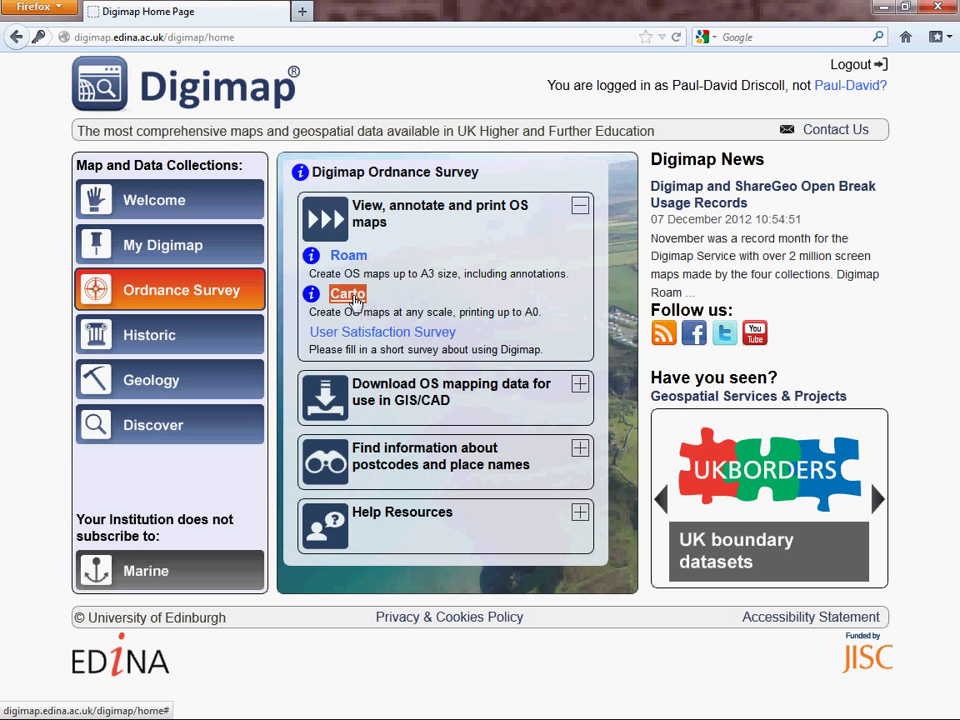
pyautogui.click(325, 400)
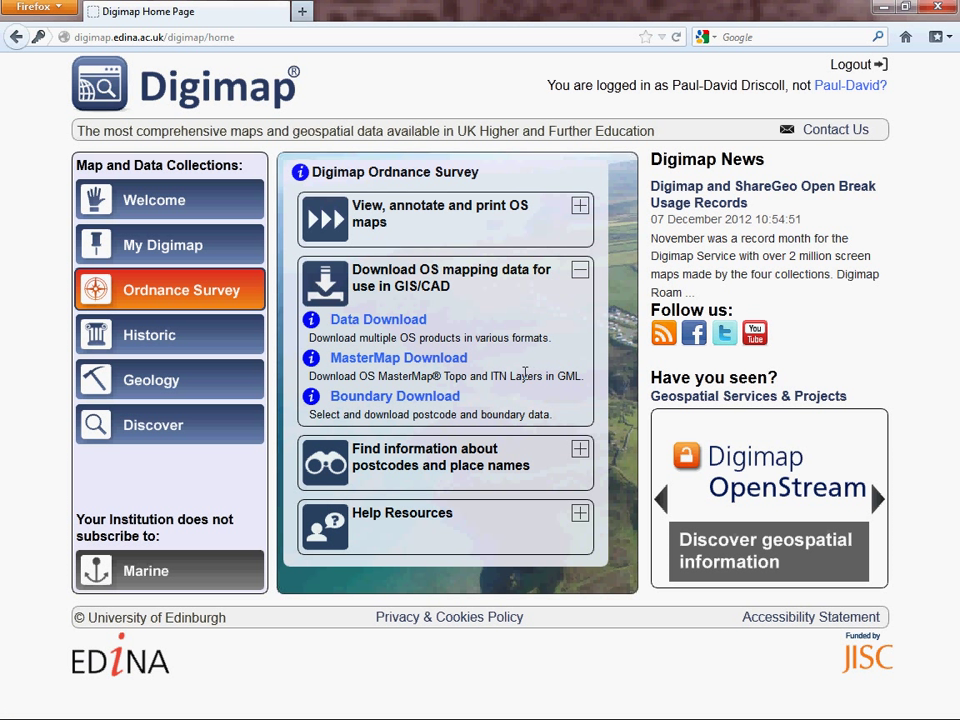
pyautogui.click(470, 362)
pyautogui.click(380, 326)
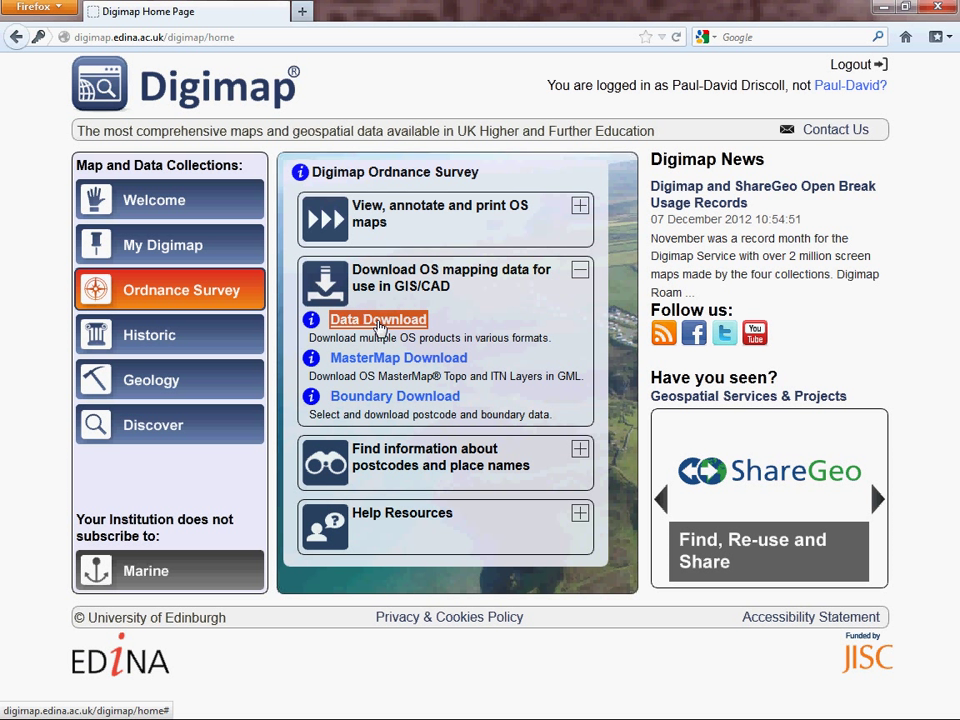
pyautogui.click(378, 322)
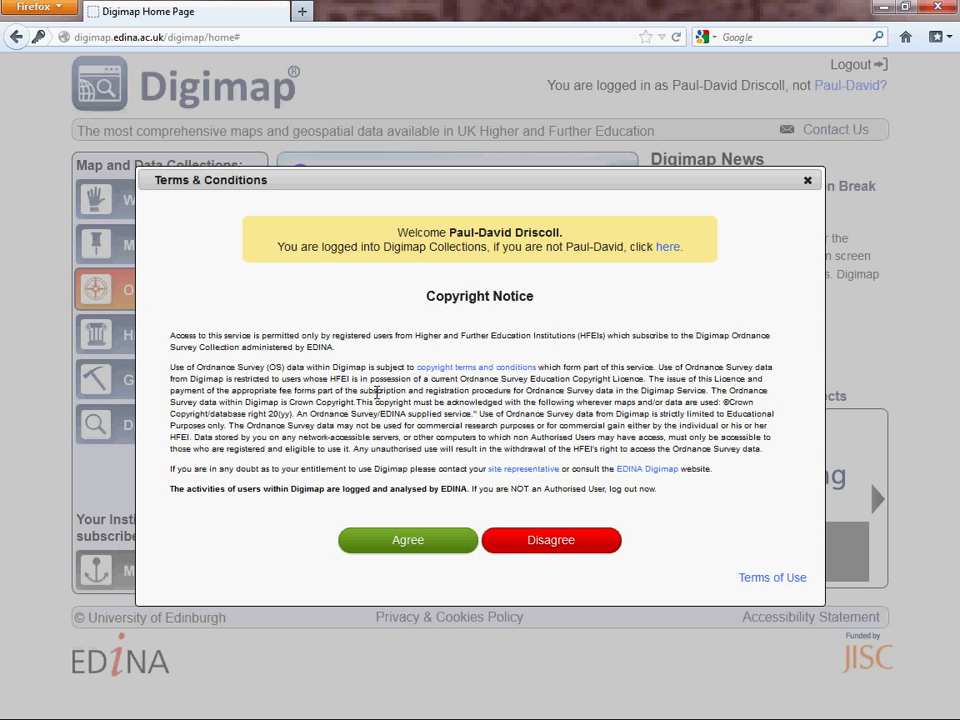
pyautogui.click(400, 547)
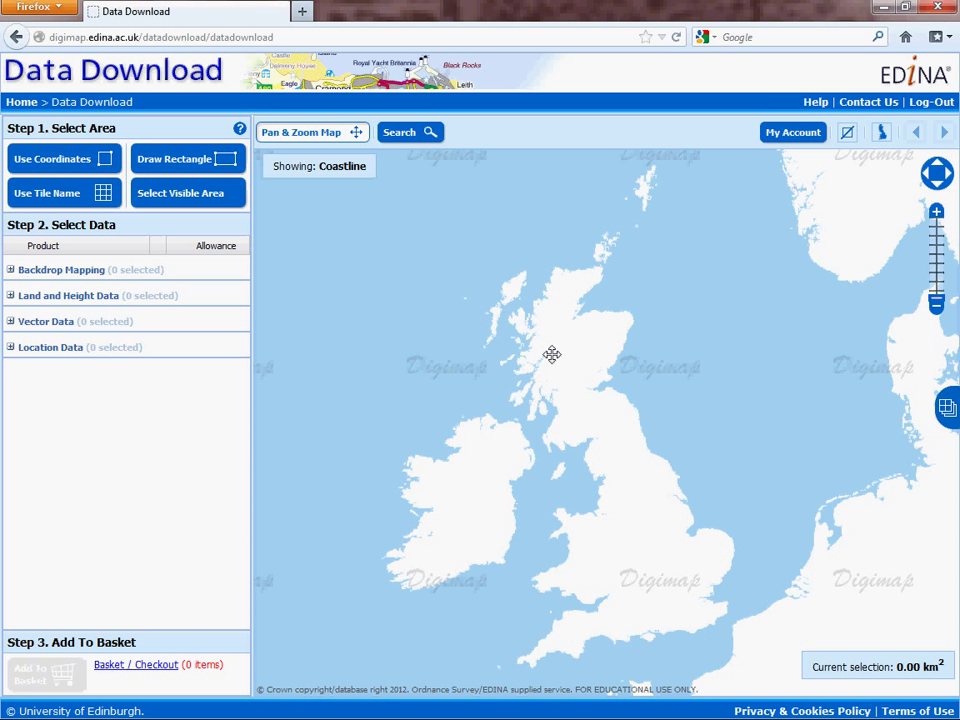
# - Search for the place name winterbourne and show Winterbourne (South Gloucestershire) on the map
pyautogui.click(427, 135)
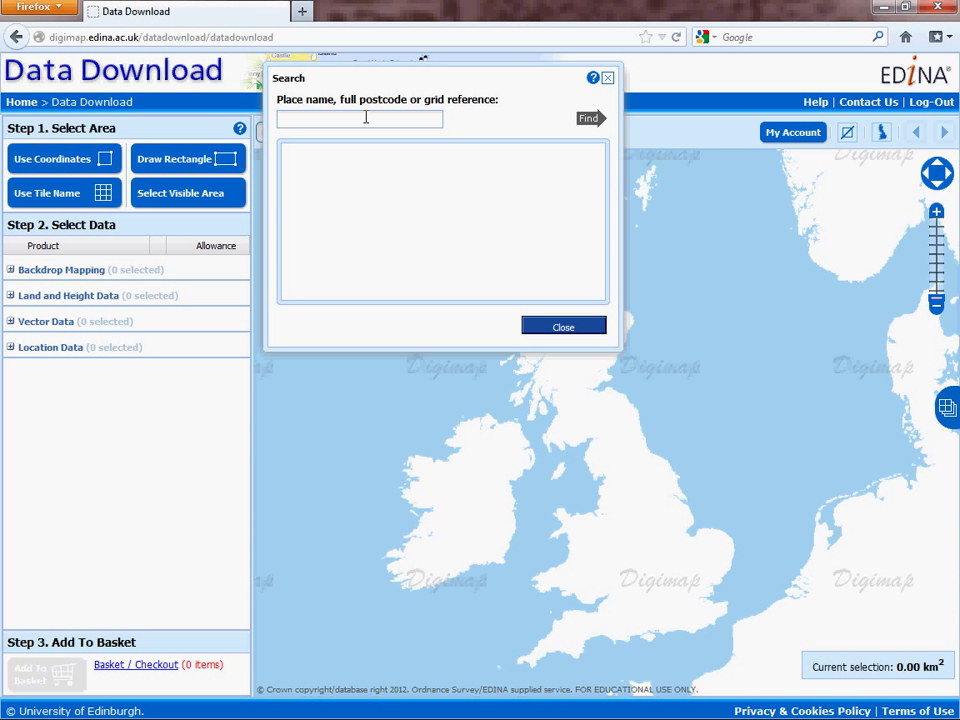
pyautogui.write('winterbourne')
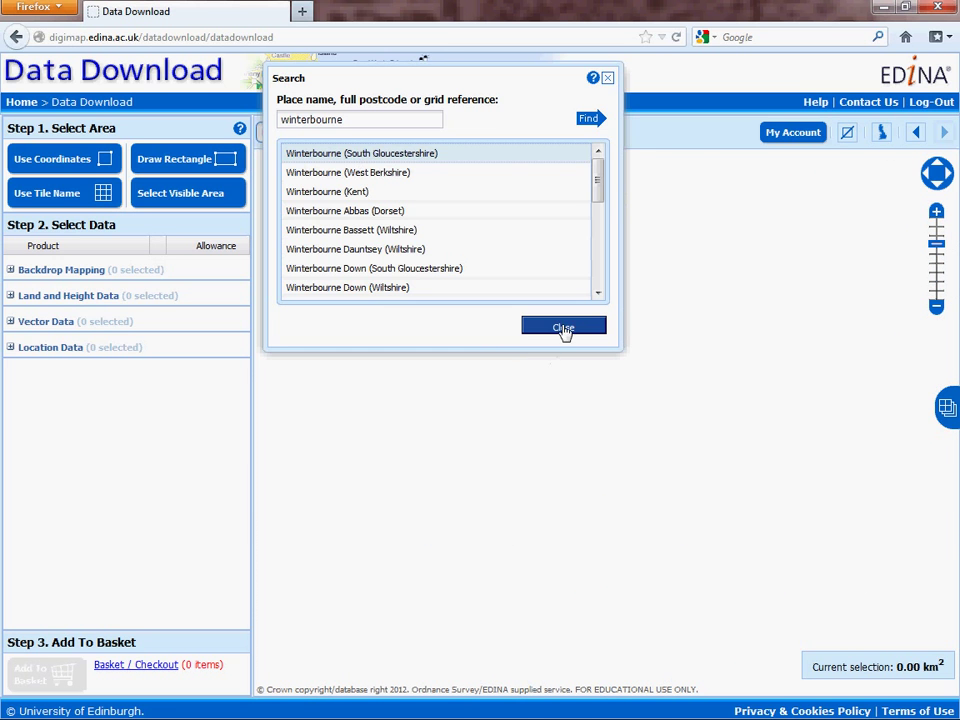
pyautogui.click(564, 330)
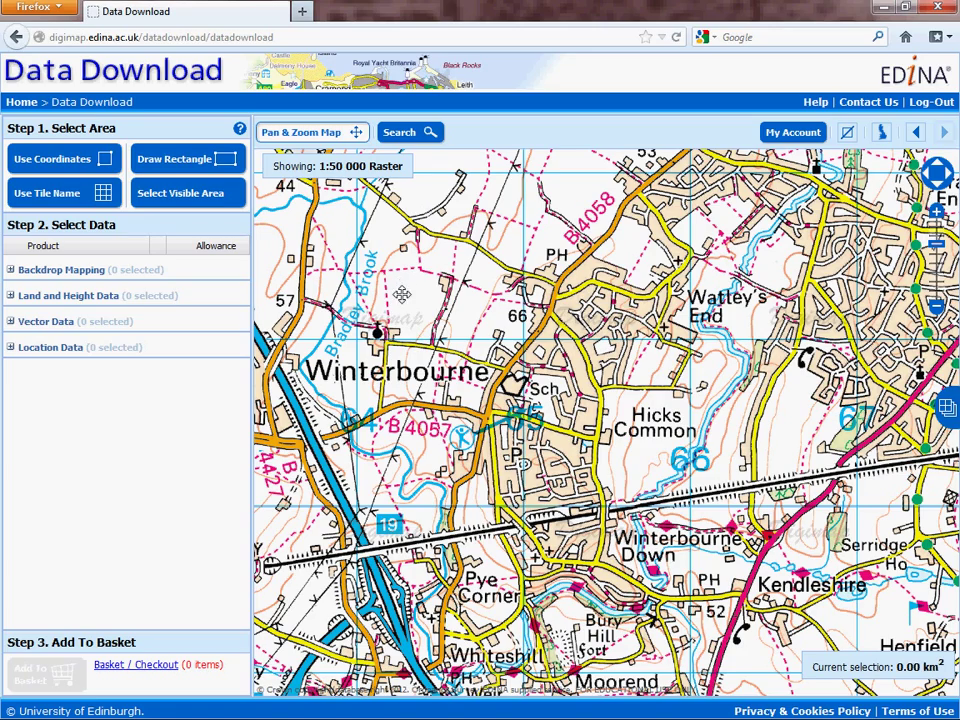
# - Draw a wide rectangular selection of about 37 km² around Winterbourne and replace it with one of about 0.44 km² over the village
pyautogui.moveTo(411, 298); pyautogui.dragTo(579, 288)
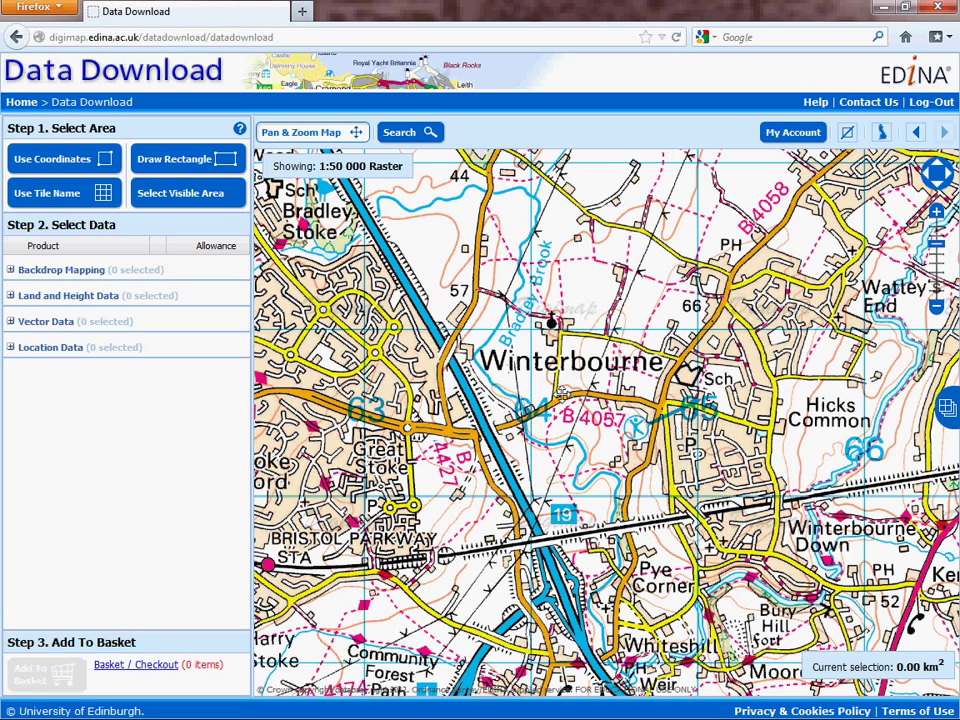
pyautogui.moveTo(587, 413); pyautogui.dragTo(626, 481)
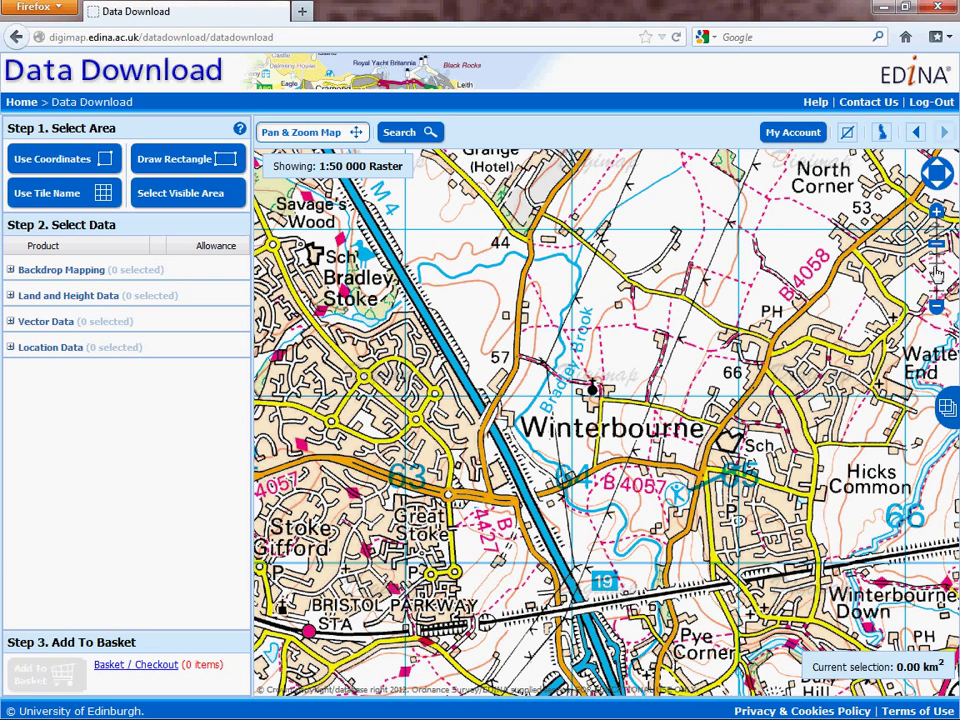
pyautogui.click(937, 307)
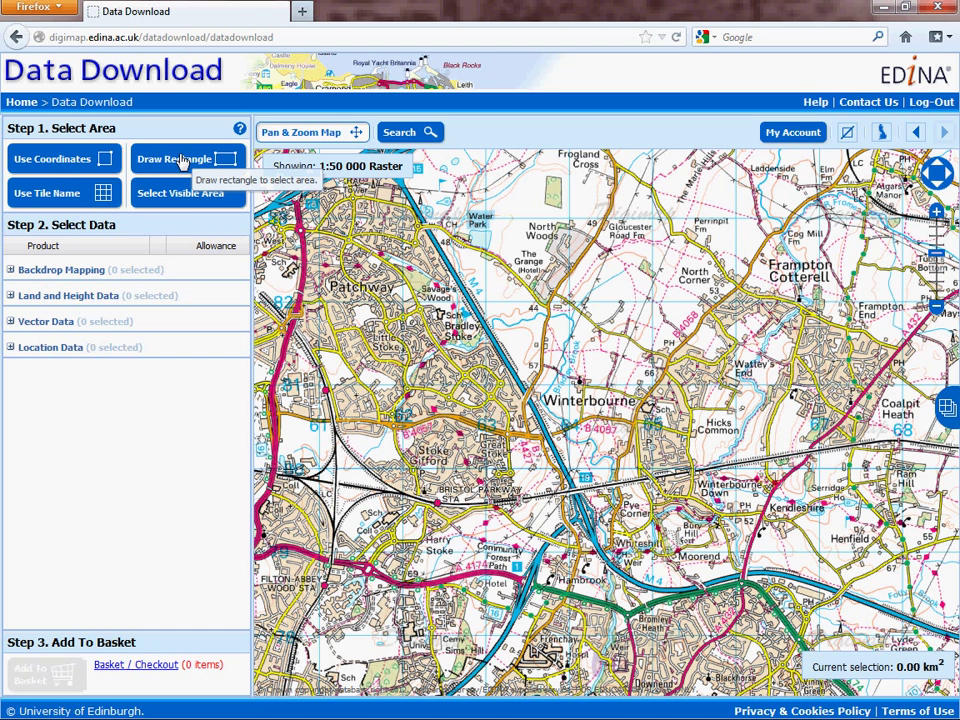
pyautogui.click(165, 168)
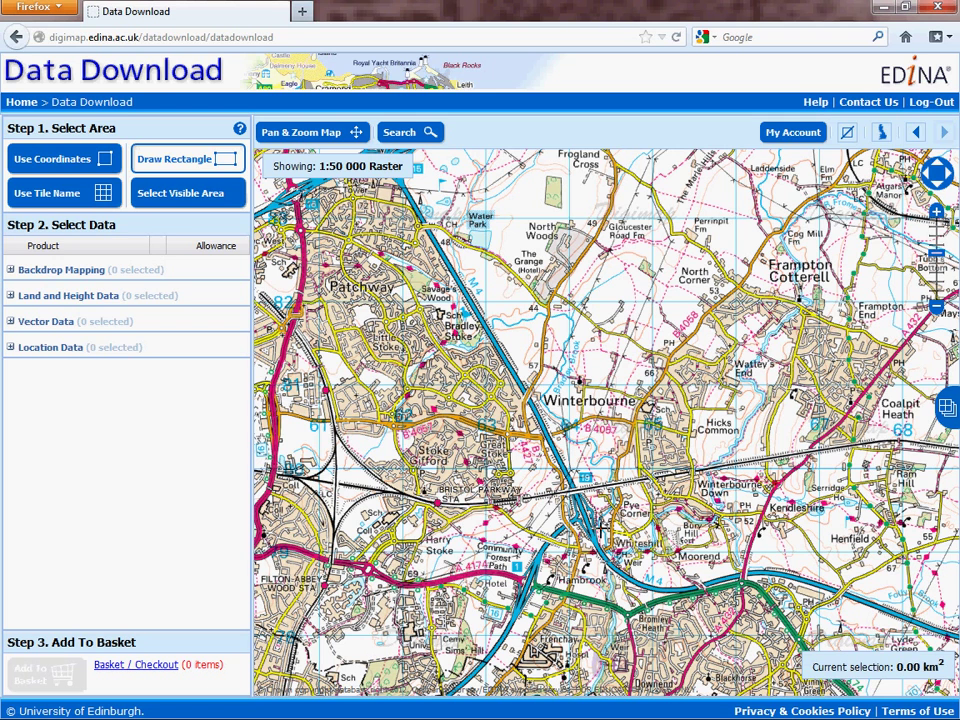
pyautogui.moveTo(318, 188); pyautogui.dragTo(922, 624)
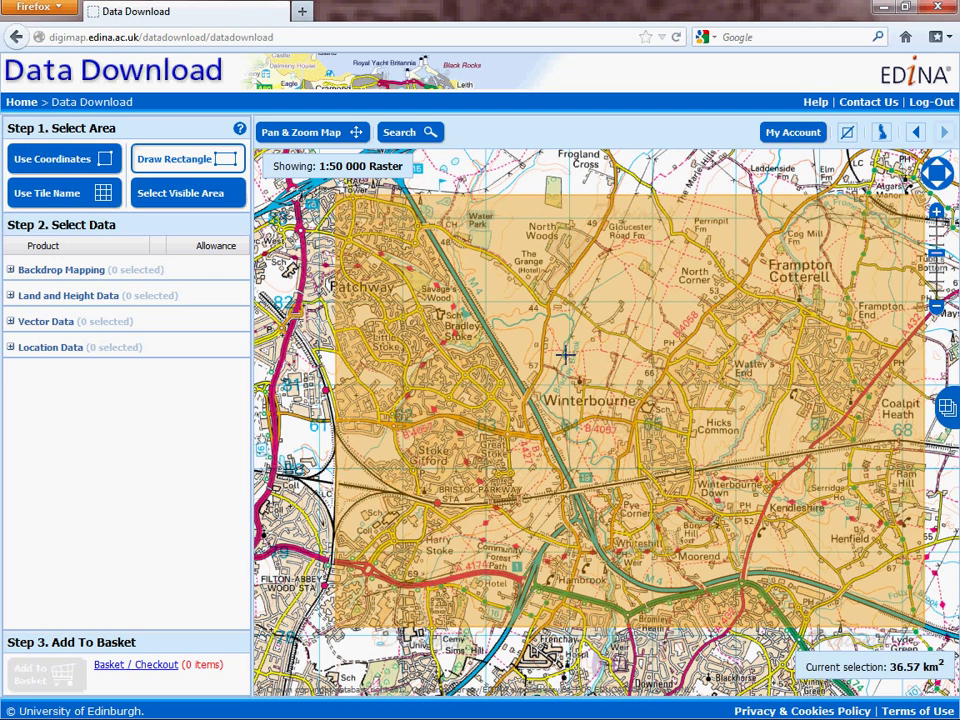
pyautogui.moveTo(547, 355); pyautogui.dragTo(606, 411)
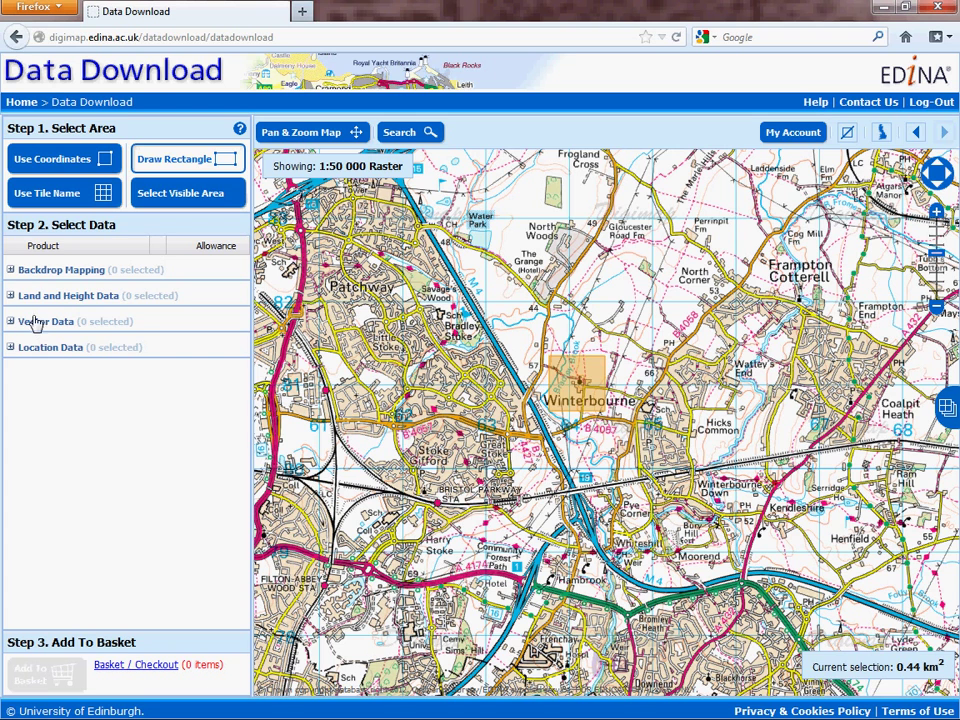
# - Expand the Backdrop Mapping products and view the product information for 1:10 000 Raster
pyautogui.click(11, 270)
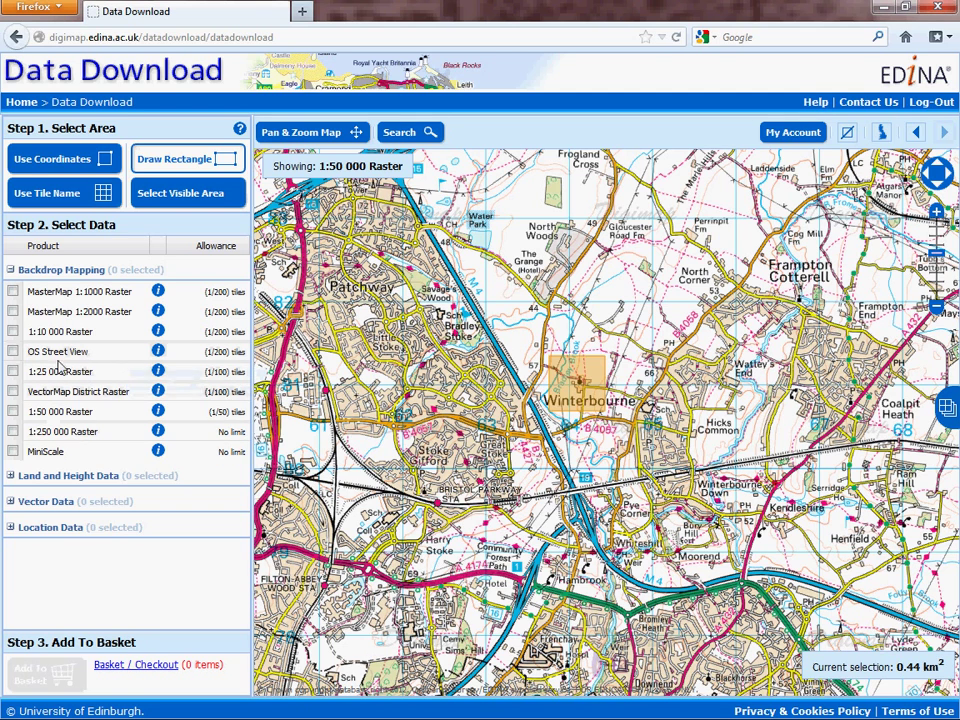
pyautogui.click(158, 331)
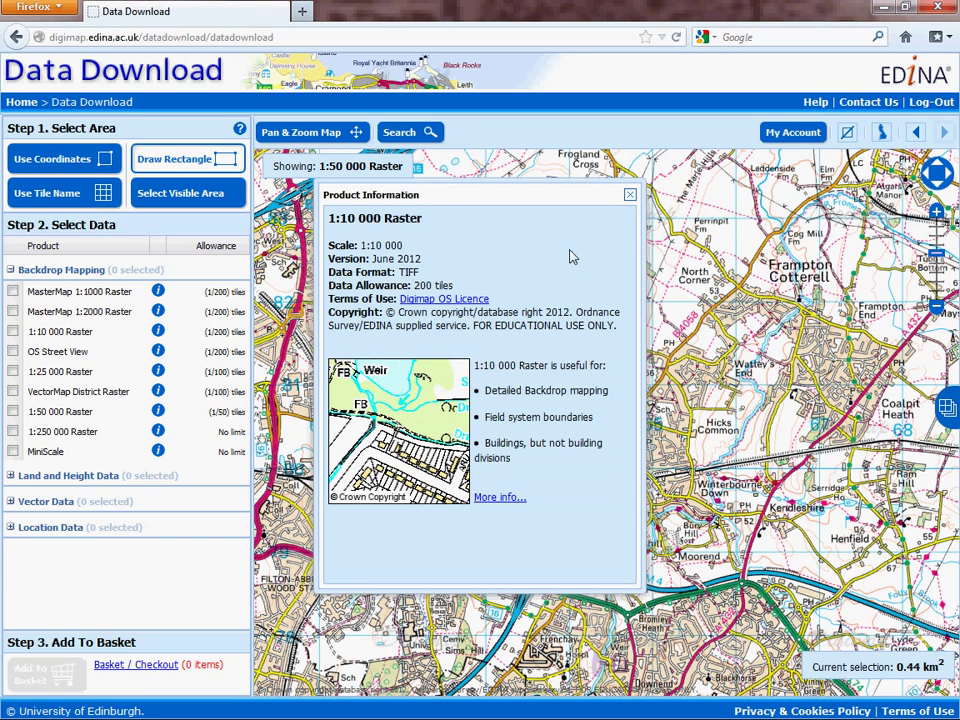
pyautogui.click(630, 197)
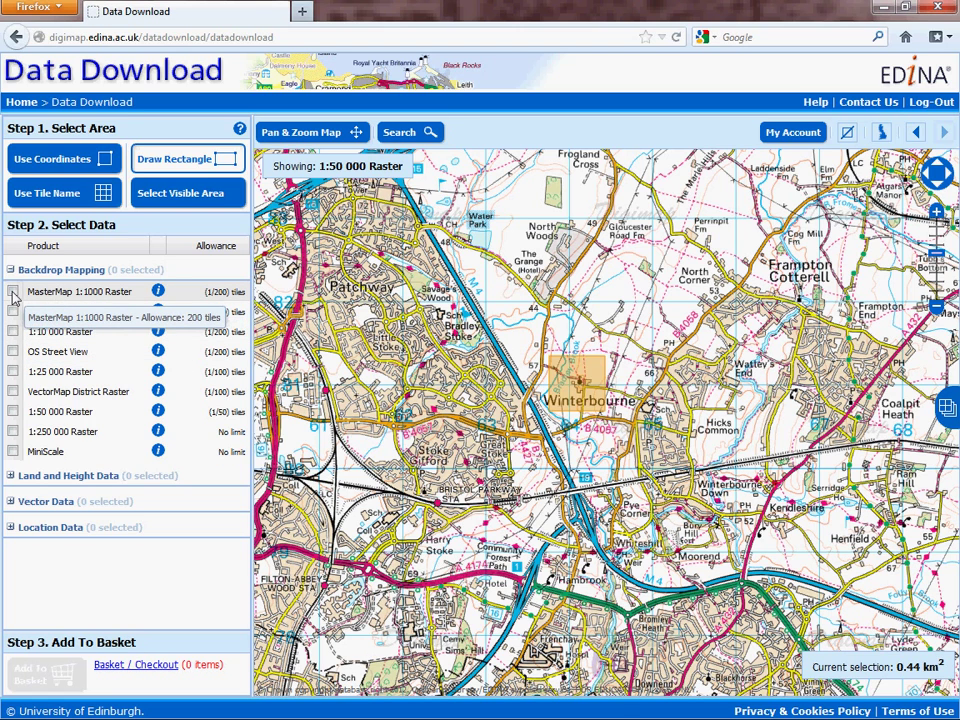
# - Select the 1:50 000, 1:25 000, 1:10 000 and MasterMap 1:1000 Raster products for download
pyautogui.click(13, 412)
pyautogui.click(13, 371)
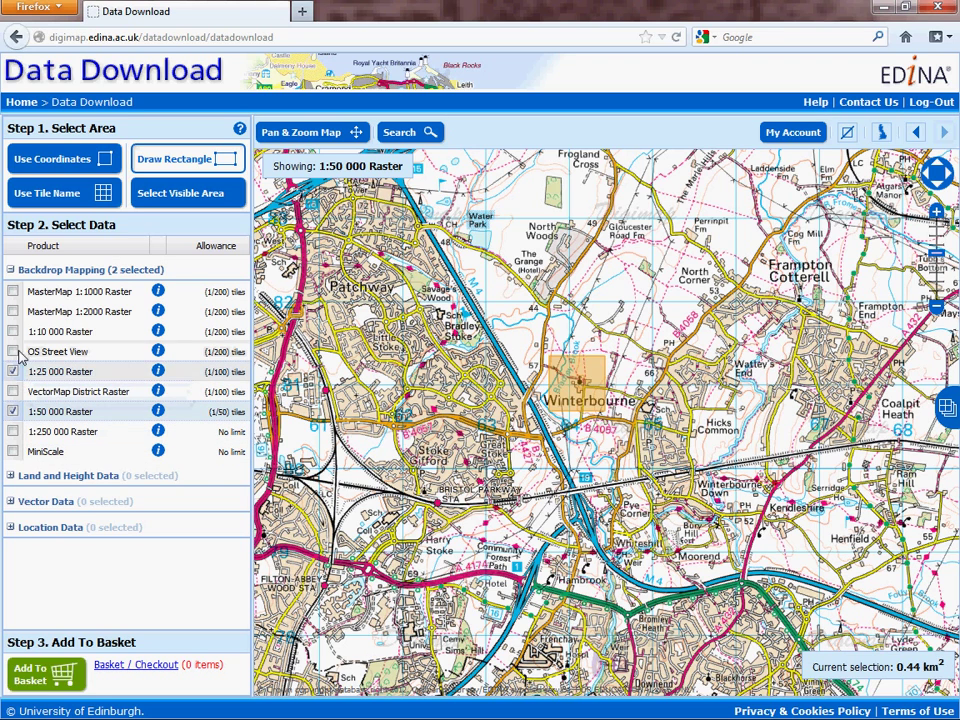
pyautogui.click(13, 331)
pyautogui.click(13, 291)
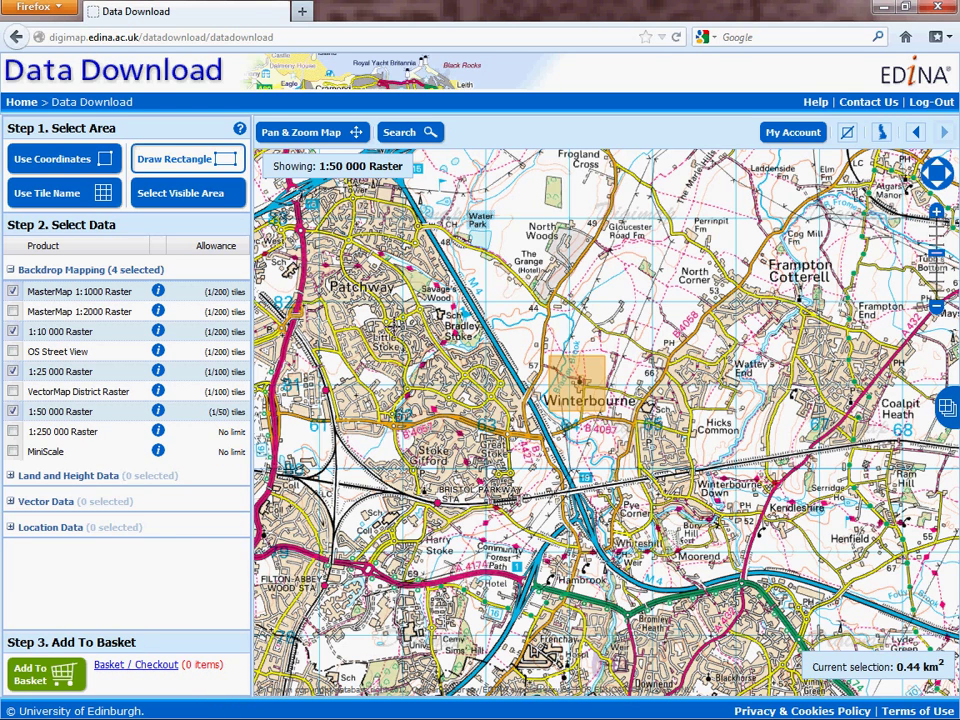
# - Redraw the rectangular selection around Winterbourne as a larger area of about 19 km²
pyautogui.moveTo(384, 216); pyautogui.dragTo(456, 273)
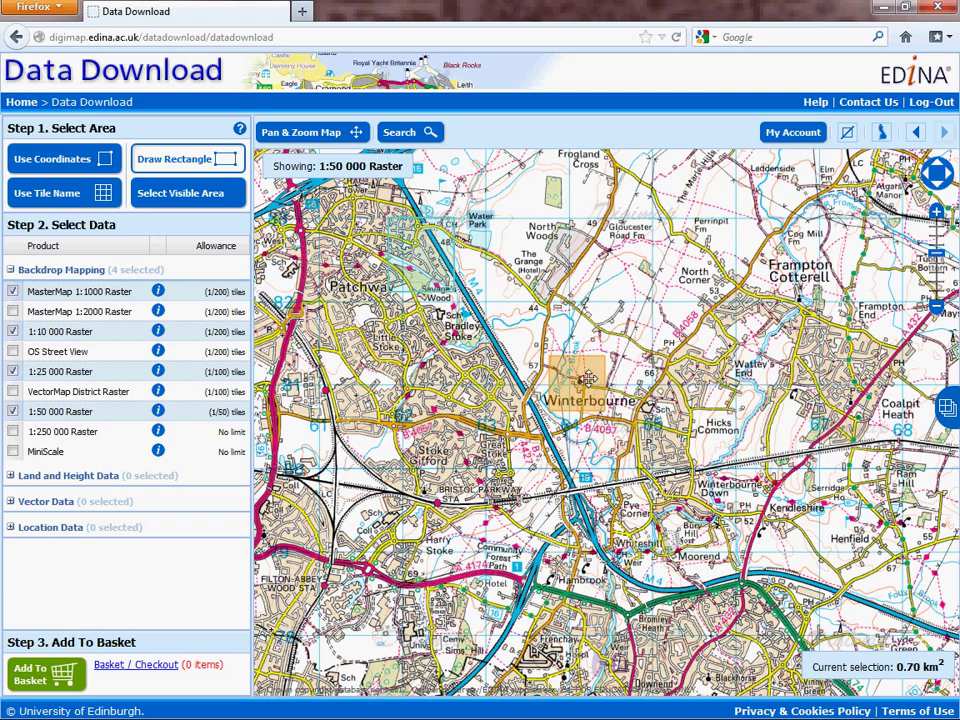
pyautogui.moveTo(693, 452); pyautogui.dragTo(785, 535)
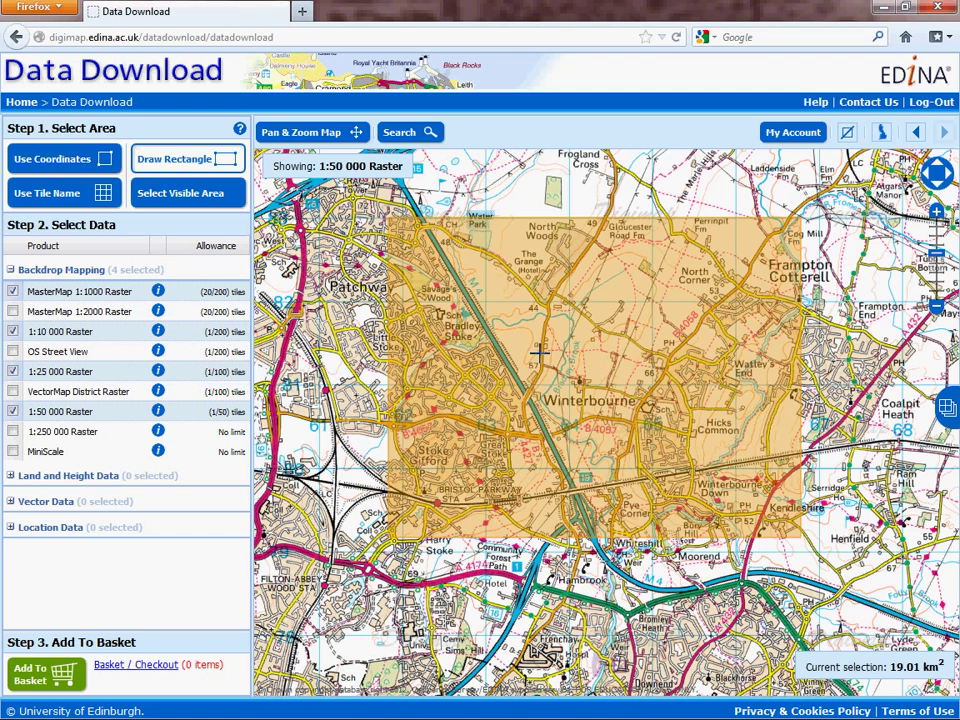
# - Redraw the rectangular selection as about 0.76 km² over Winterbourne, expand Land and Height Data, and add the selected raster products to the basket
pyautogui.moveTo(535, 343); pyautogui.dragTo(607, 422)
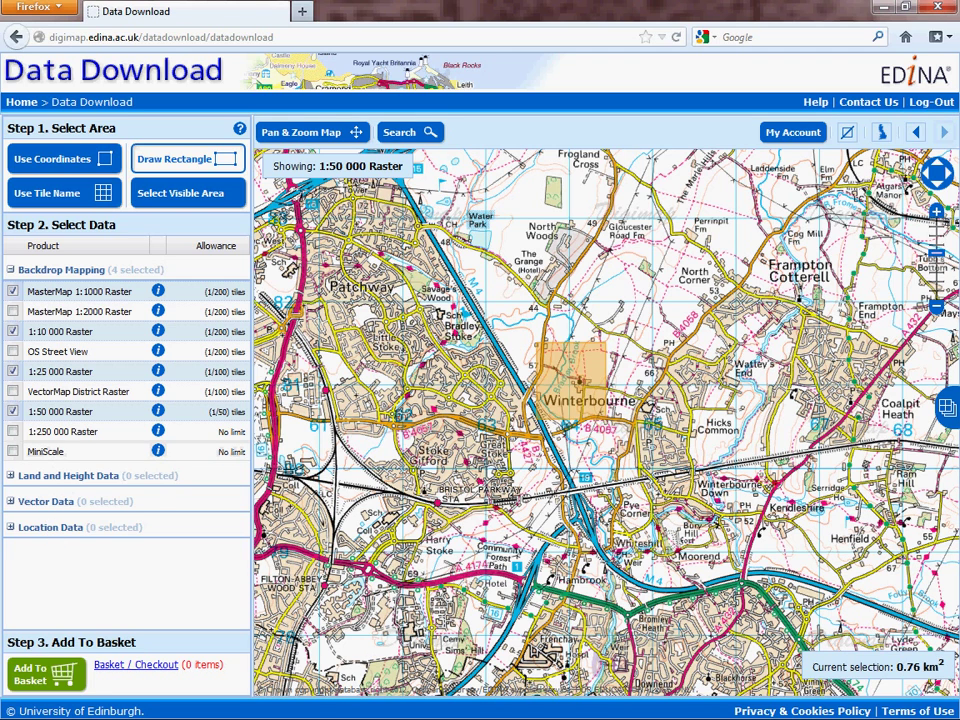
pyautogui.click(10, 477)
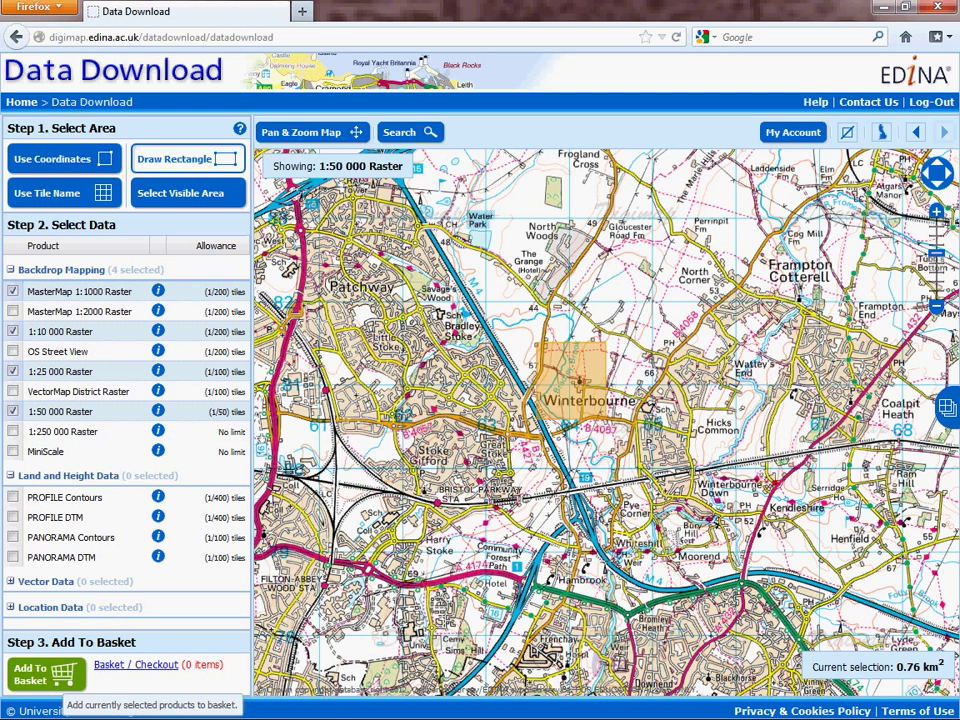
pyautogui.click(47, 675)
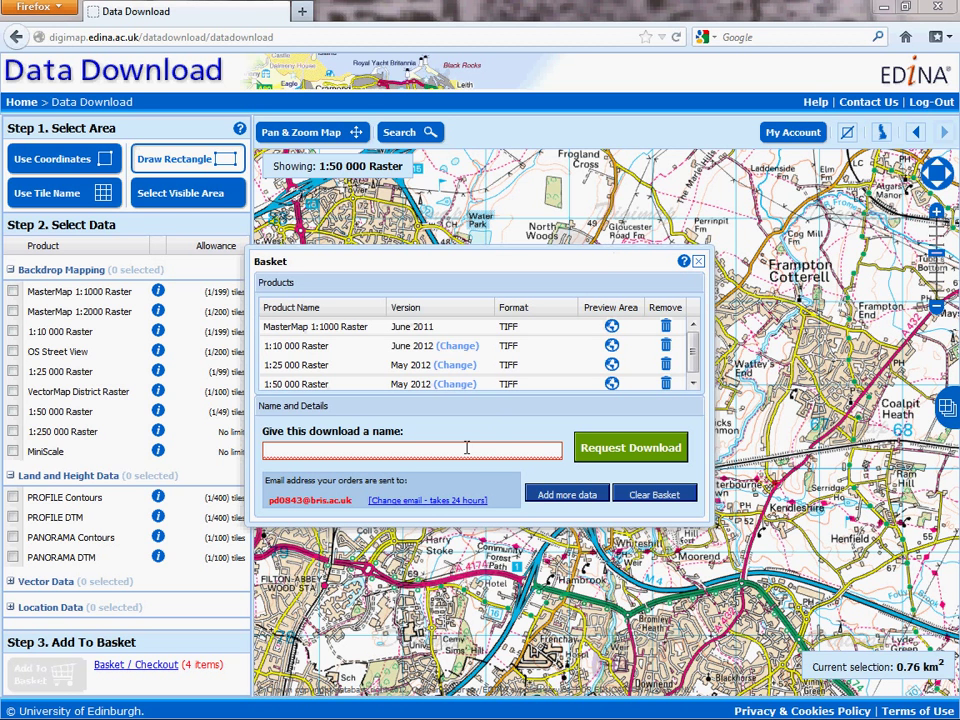
# - Name the download "Winterbourne Barn Tutorial" and request it, acknowledging the order confirmation
pyautogui.click(350, 451)
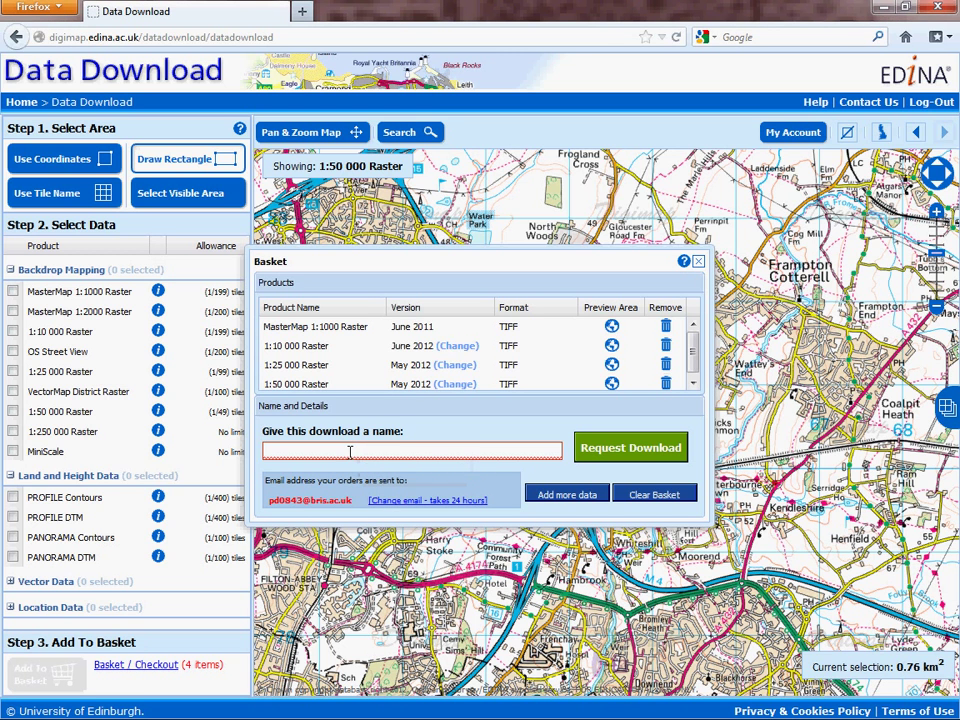
pyautogui.write('Winterbourne Barn Tutorial')
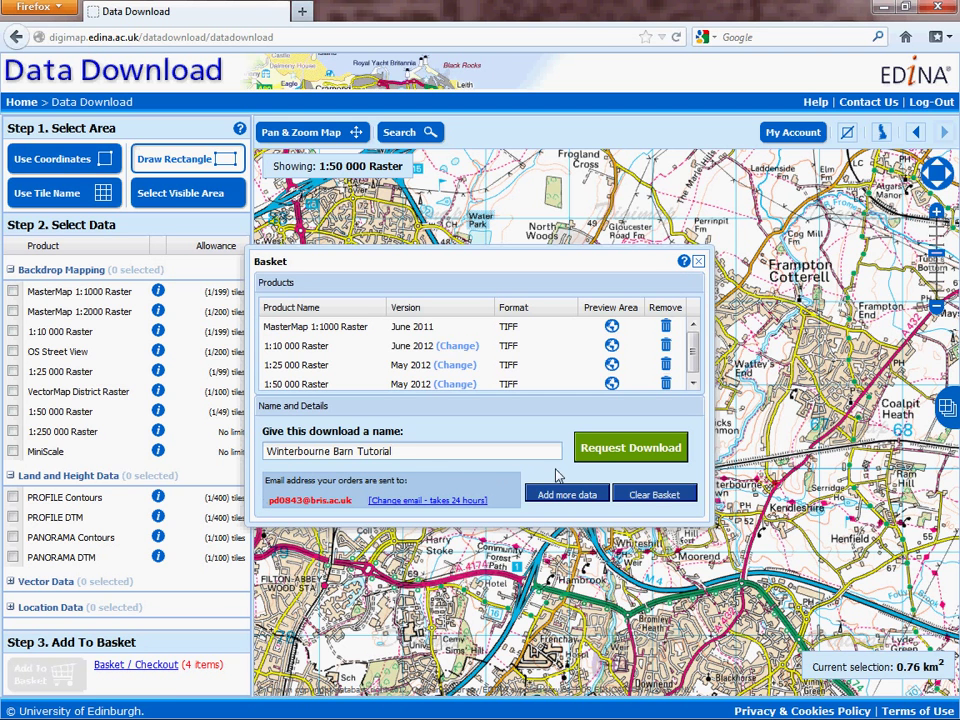
pyautogui.click(692, 383)
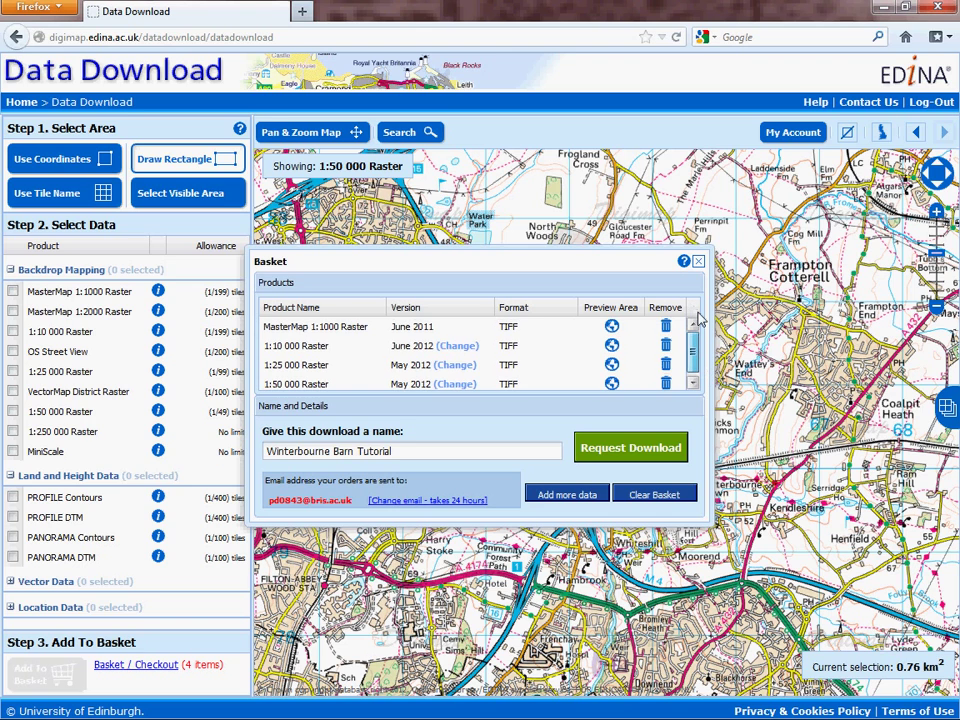
pyautogui.scroll(1, 463, 347)
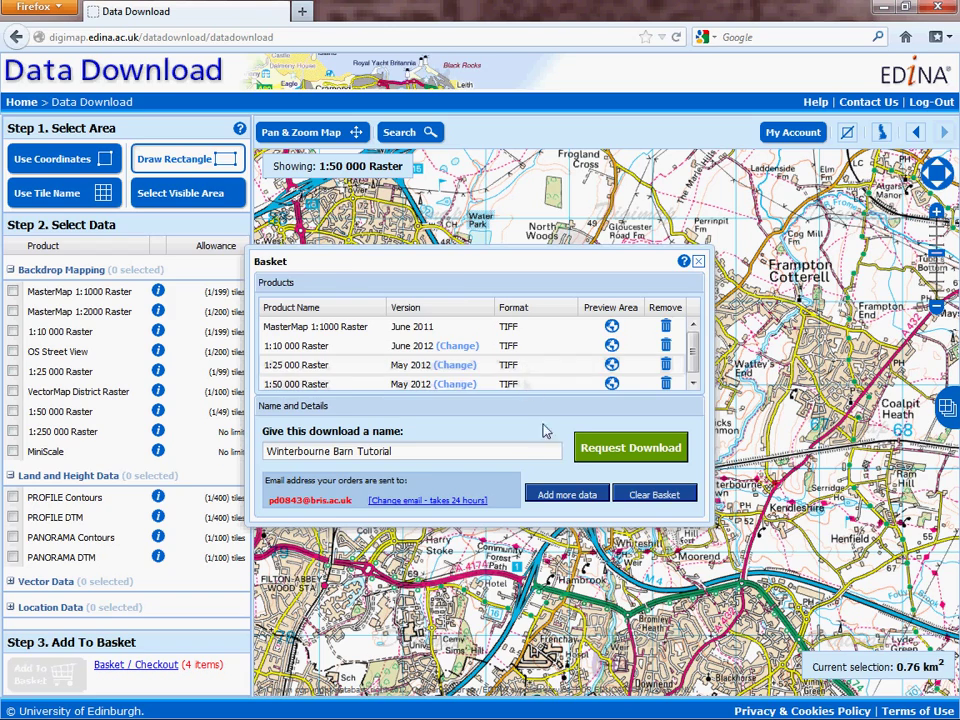
pyautogui.click(641, 453)
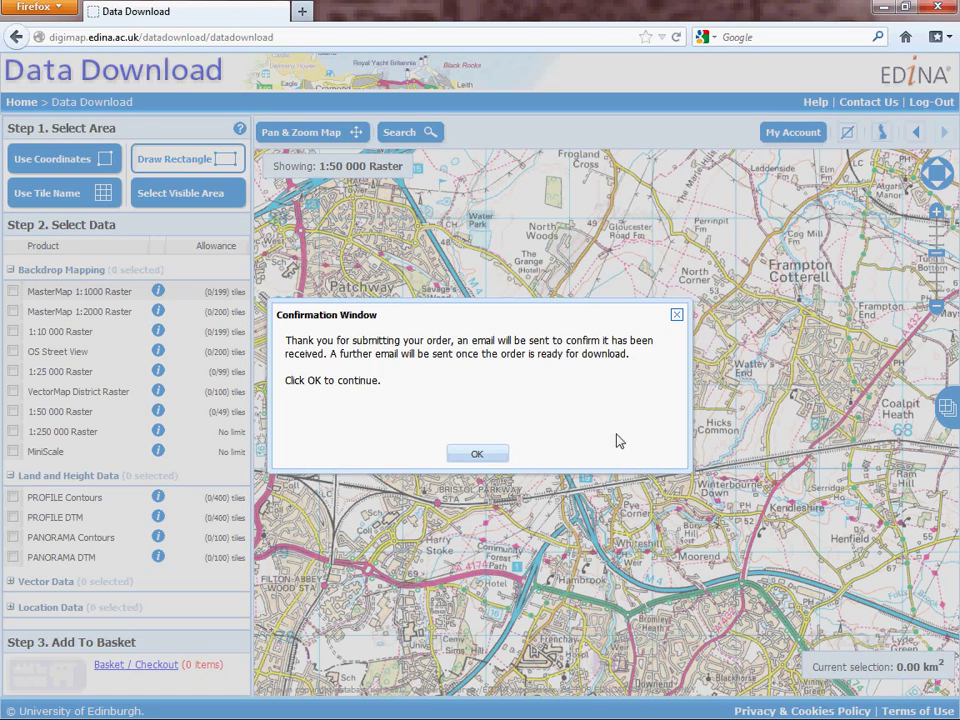
pyautogui.click(477, 456)
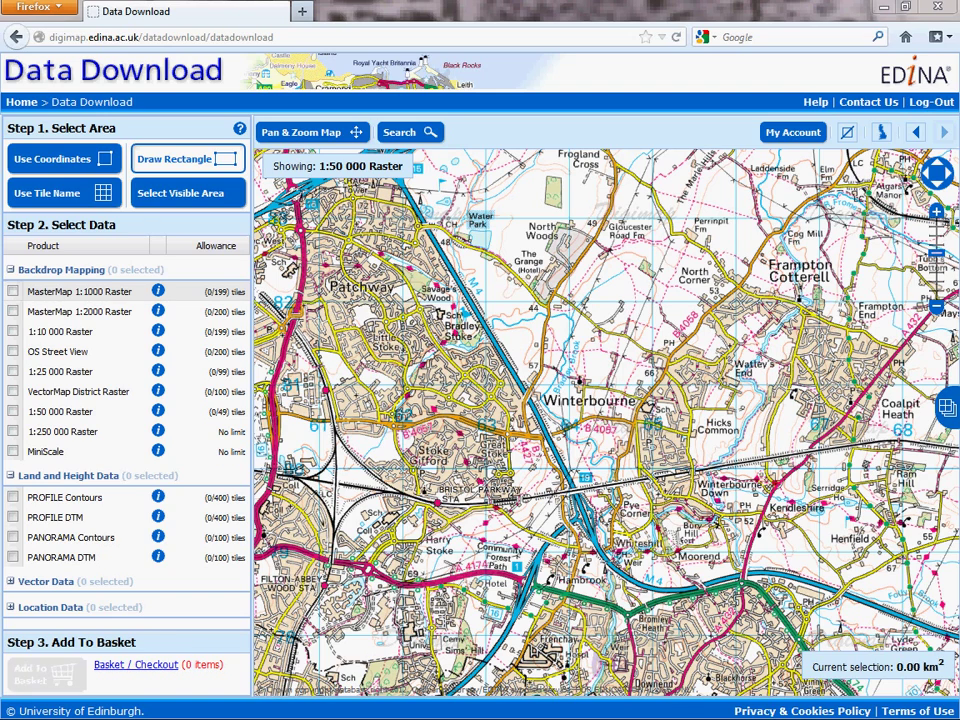
# - Switch to the webmail window and open the data collection link from the Digimap order-ready email, logging in to Digimap
pyautogui.hotkey('alt', 'Tab')
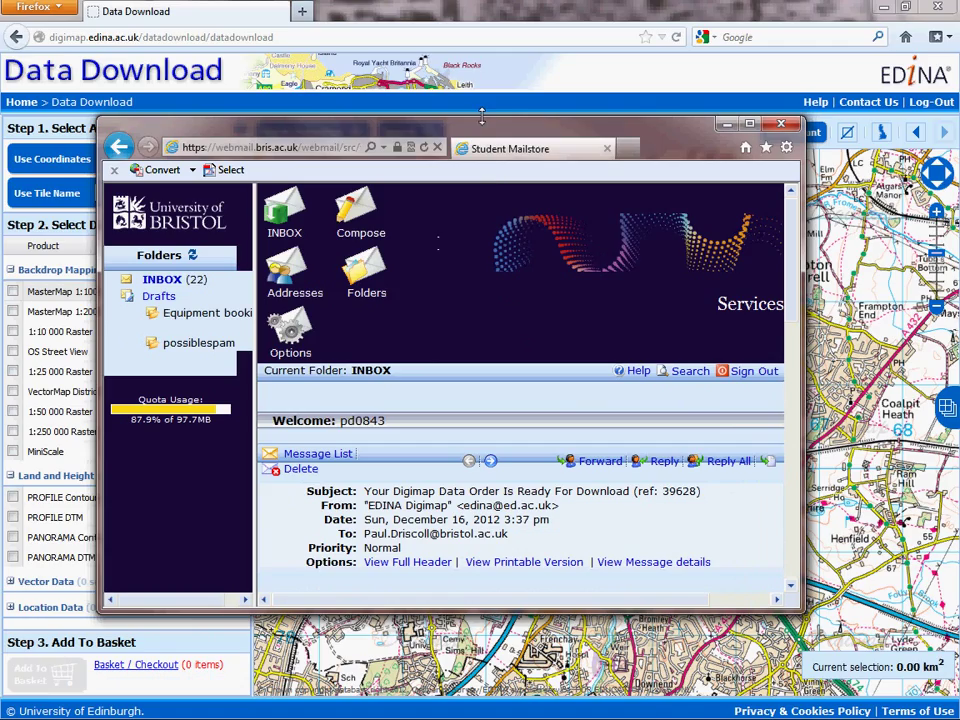
pyautogui.click(750, 123)
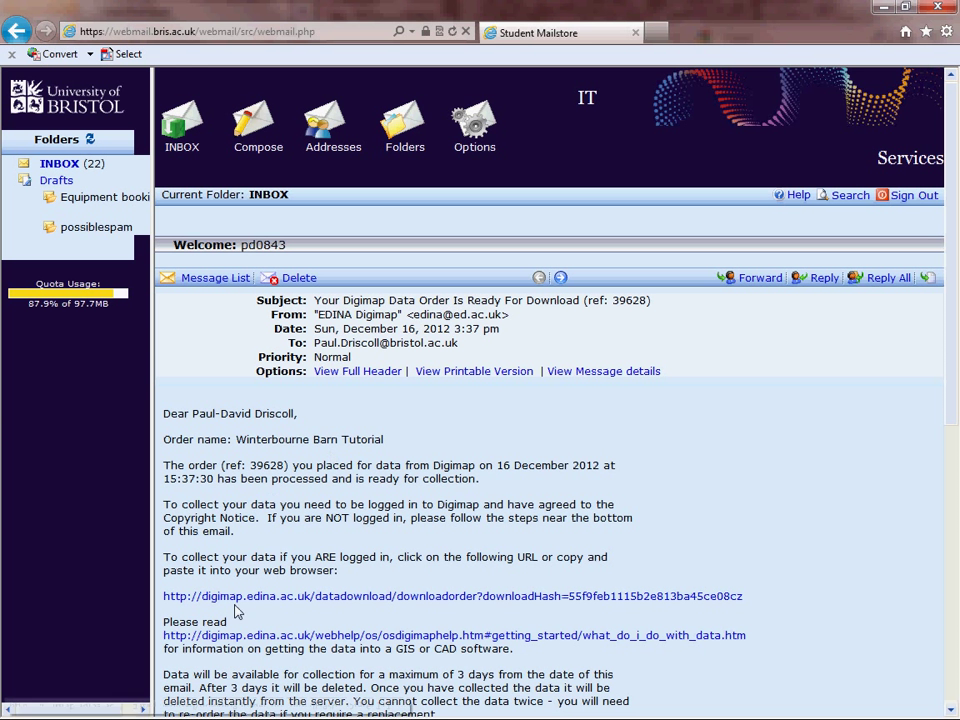
pyautogui.click(339, 597)
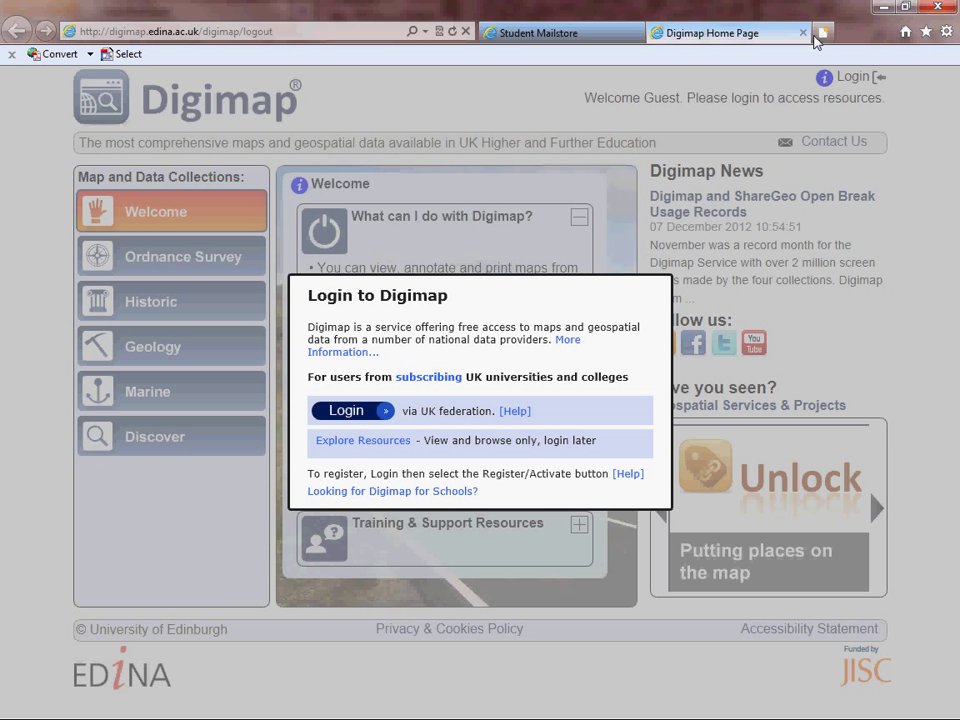
pyautogui.click(346, 411)
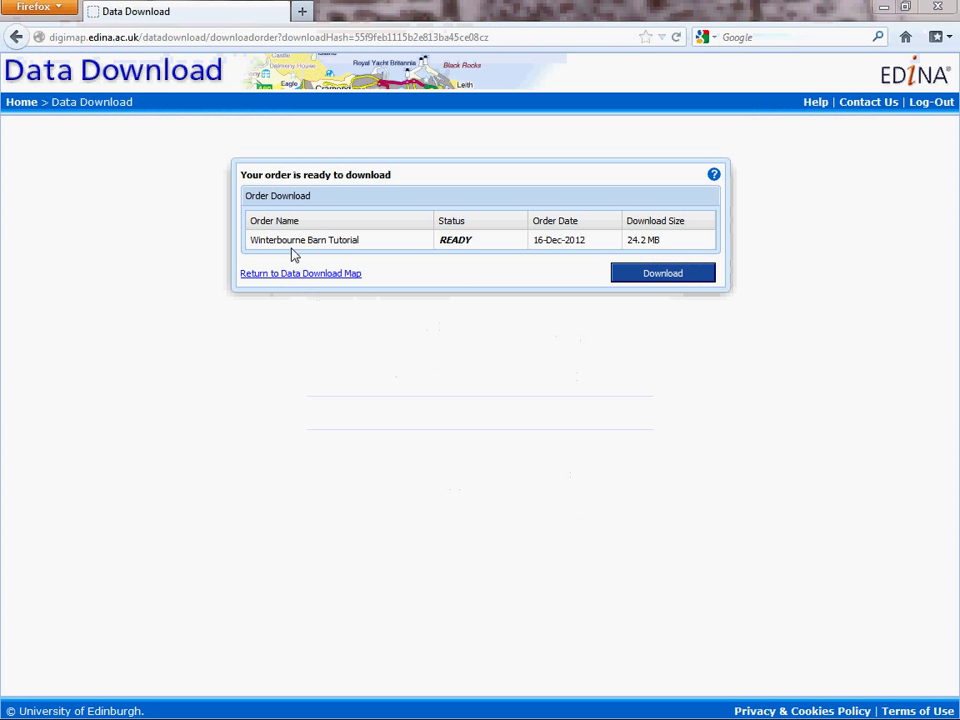
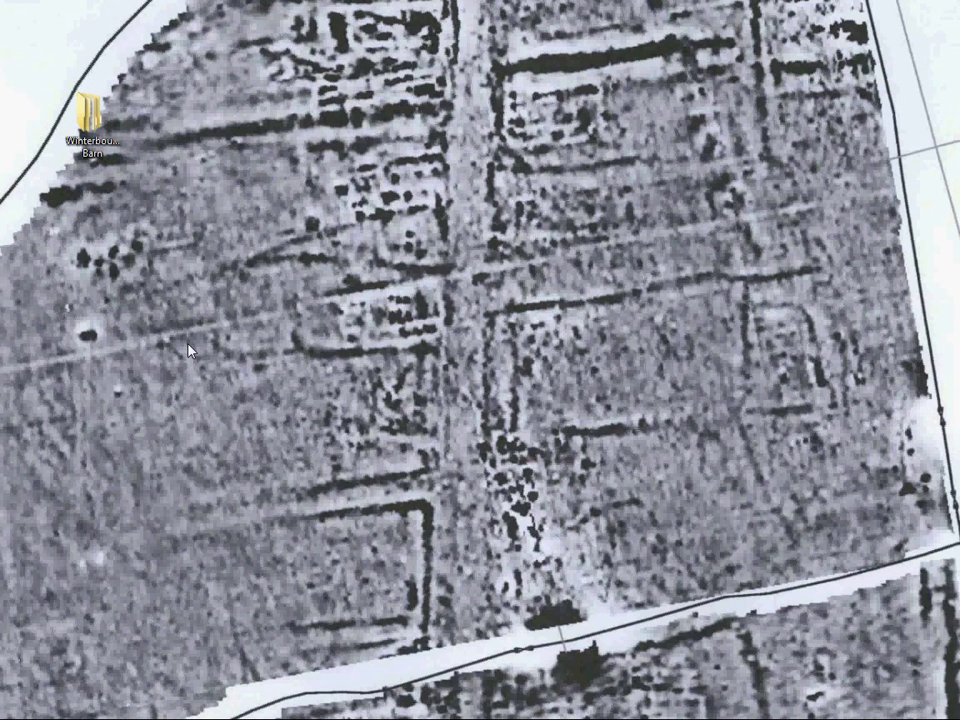
# - Move the Winterbourne Barn folder away from the desktop's edge and open it in a file window
pyautogui.moveTo(95, 116); pyautogui.dragTo(282, 202)
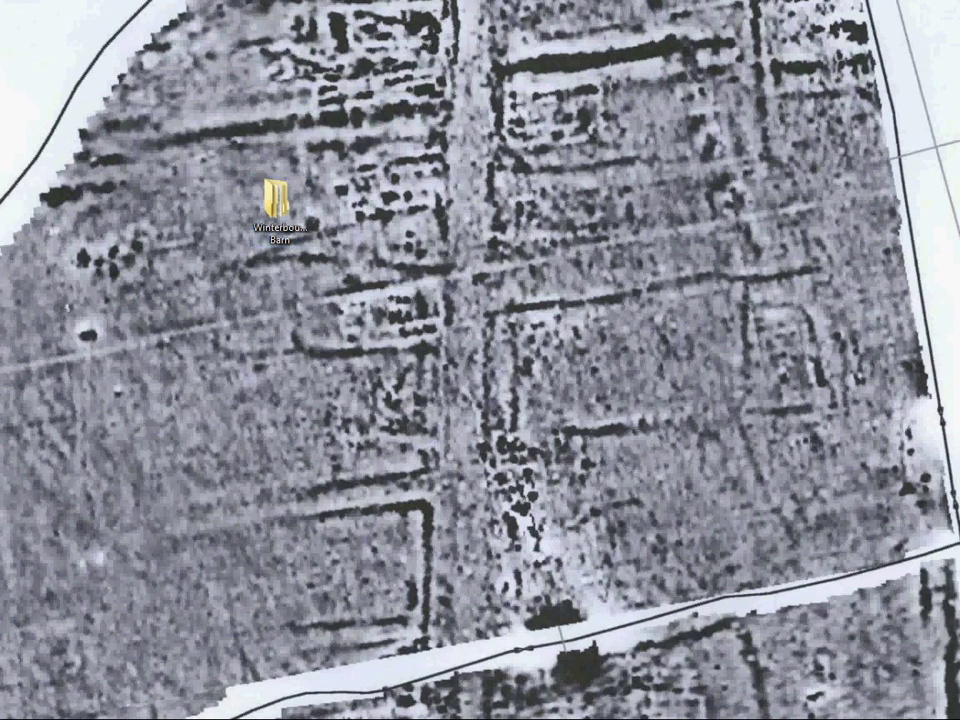
pyautogui.doubleClick(275, 200)
pyautogui.moveTo(587, 197); pyautogui.dragTo(480, 144)
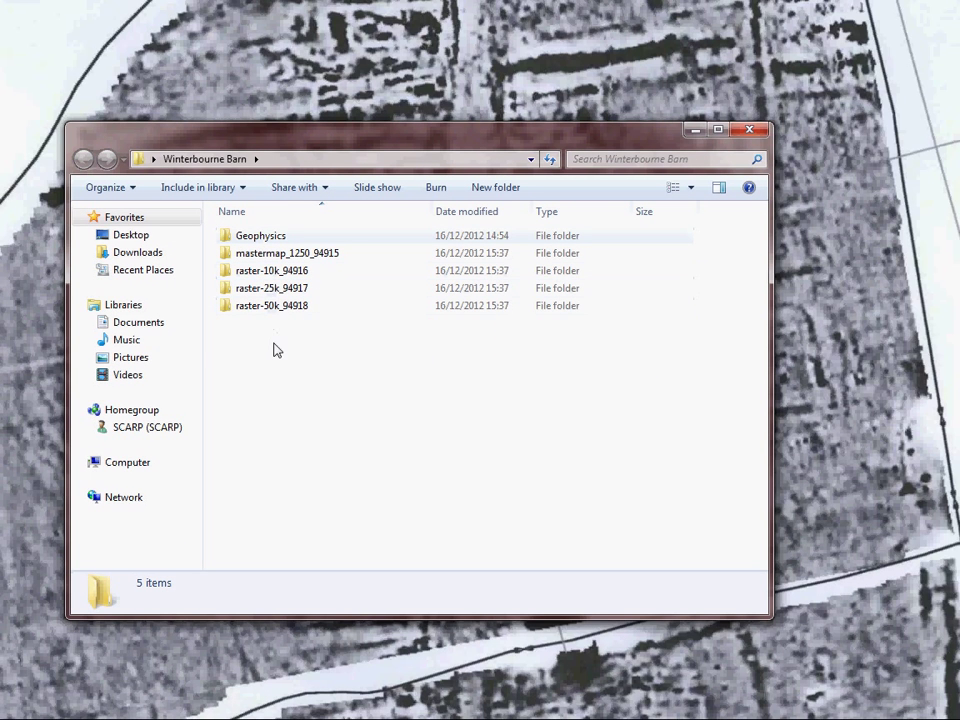
pyautogui.moveTo(476, 435); pyautogui.dragTo(318, 350)
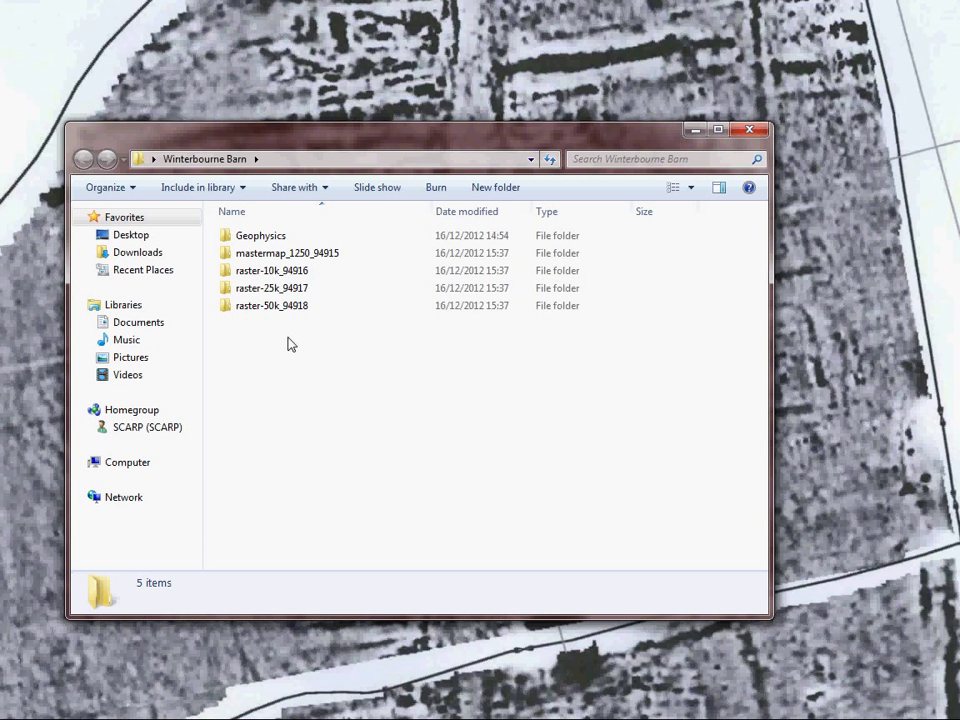
# - Open the st68 TIF from the raster-50k_94918 folder, examine the map up close, and close the image viewer
pyautogui.doubleClick(272, 305)
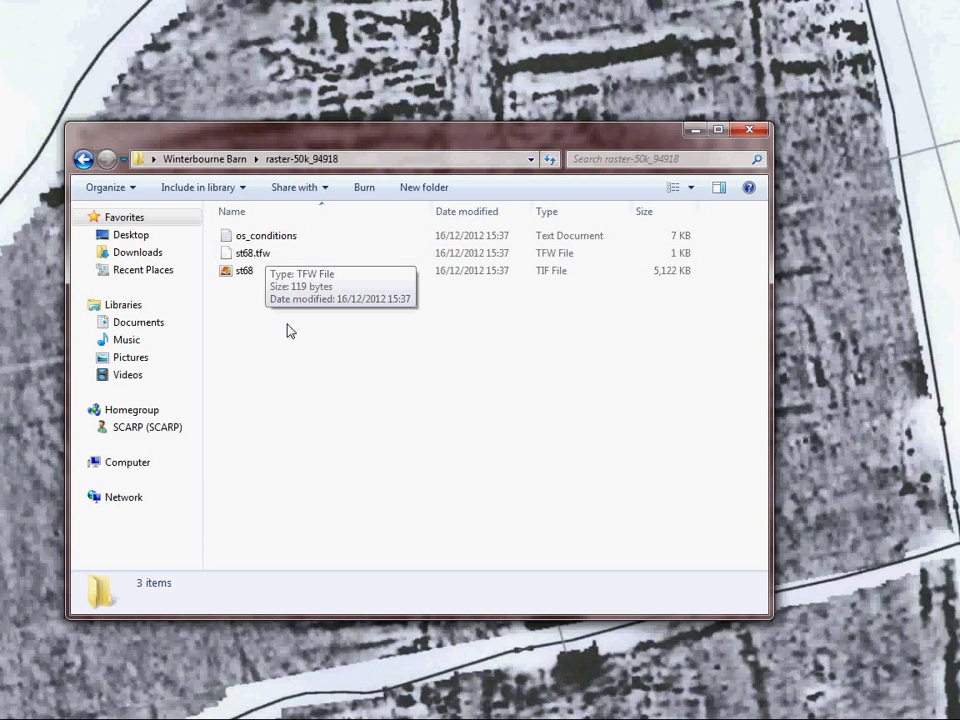
pyautogui.click(253, 278)
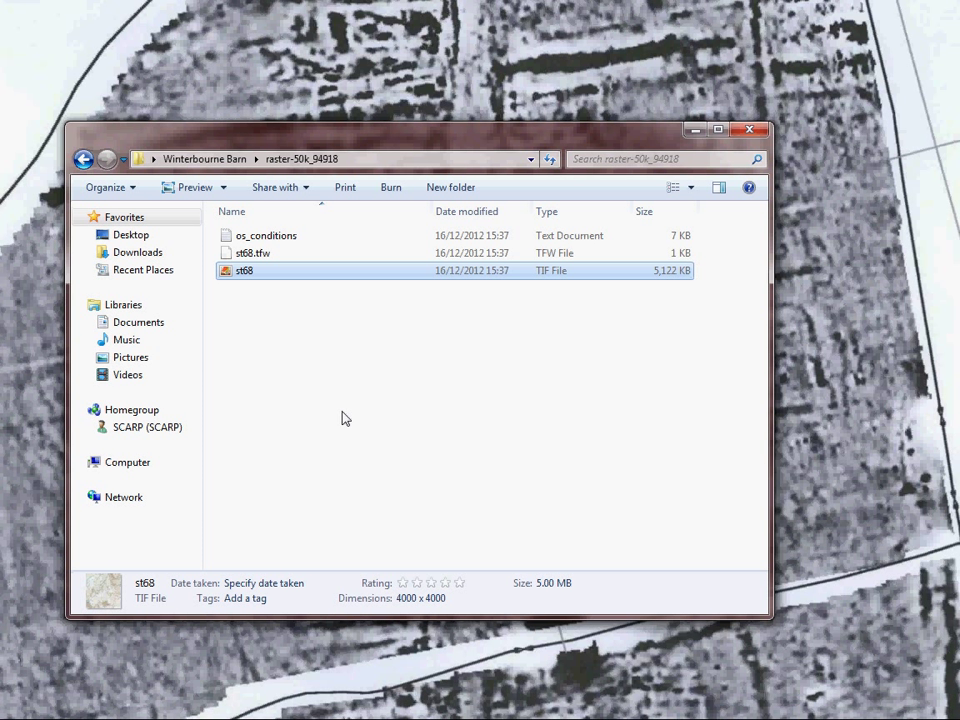
pyautogui.doubleClick(248, 279)
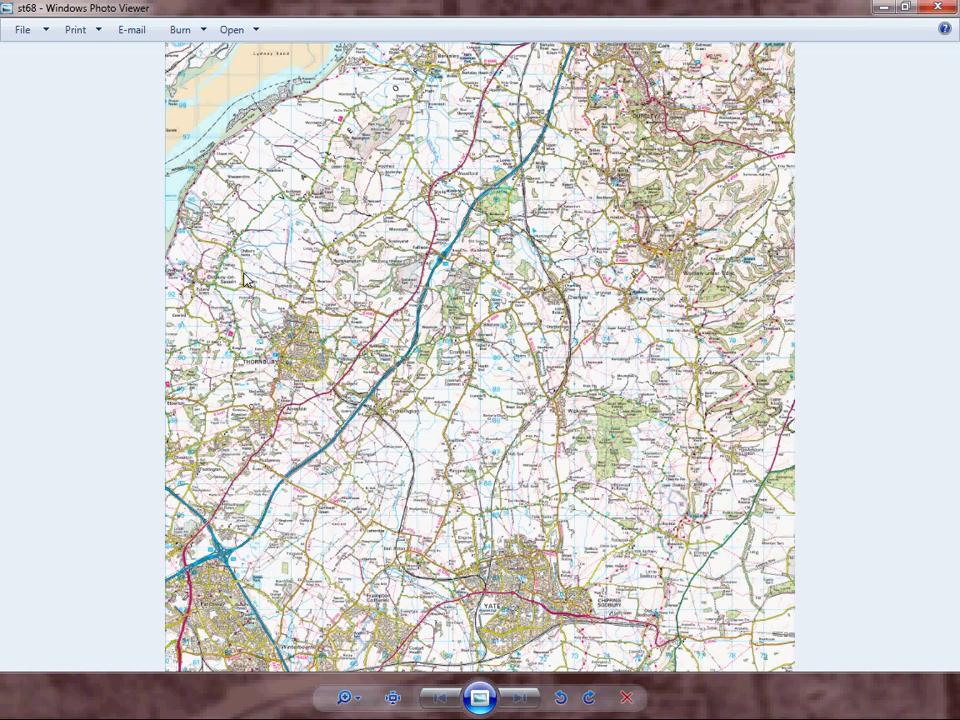
pyautogui.click(344, 697)
pyautogui.moveTo(358, 700); pyautogui.dragTo(362, 688)
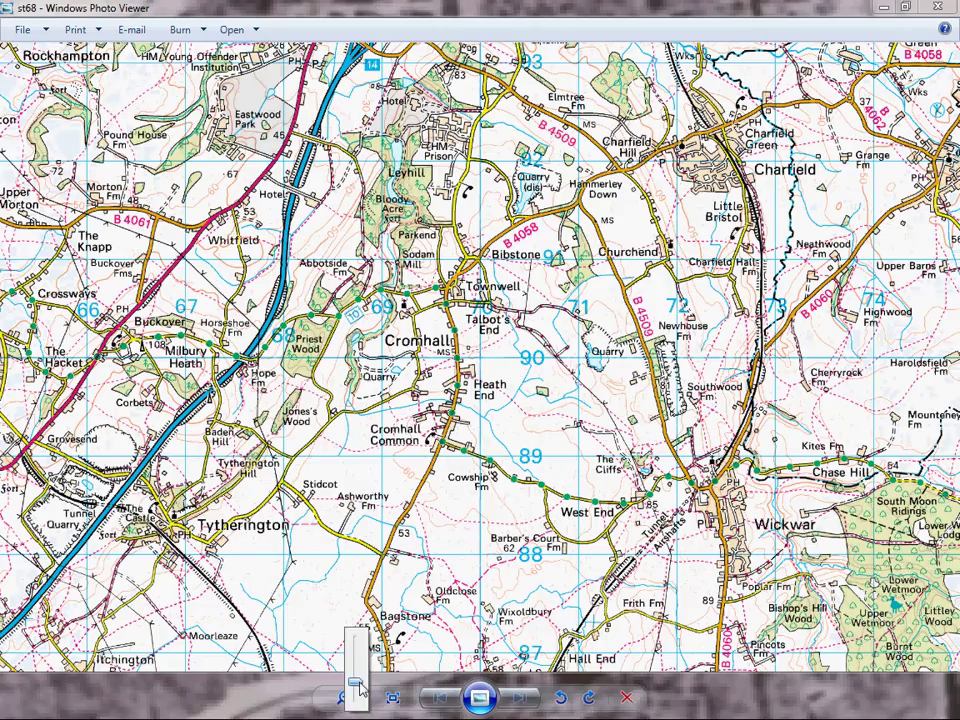
pyautogui.moveTo(252, 166); pyautogui.dragTo(282, 226)
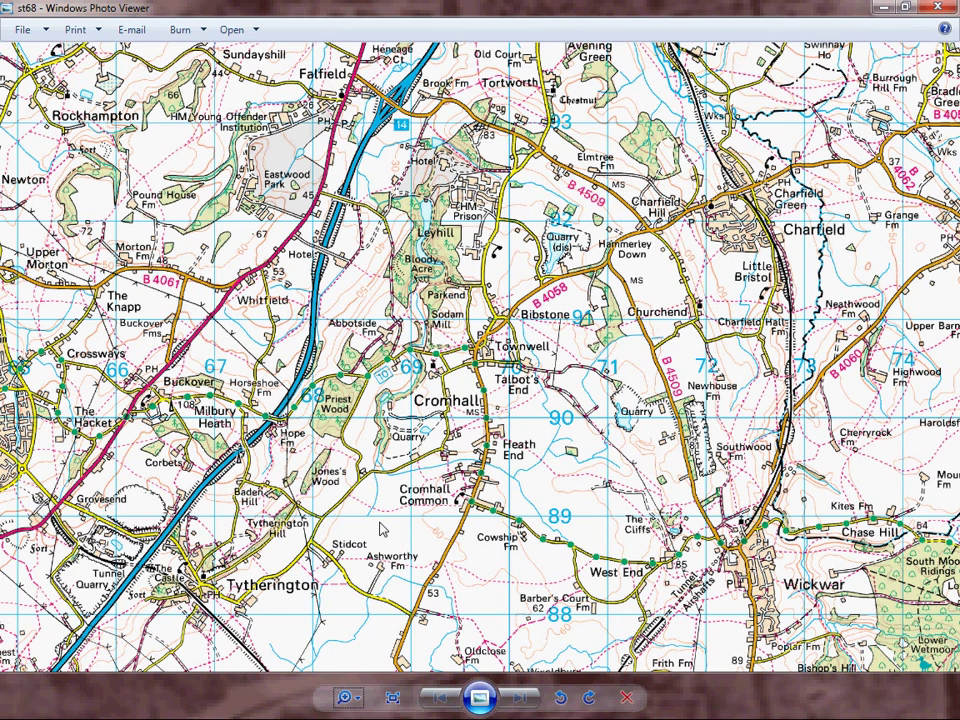
pyautogui.click(921, 8)
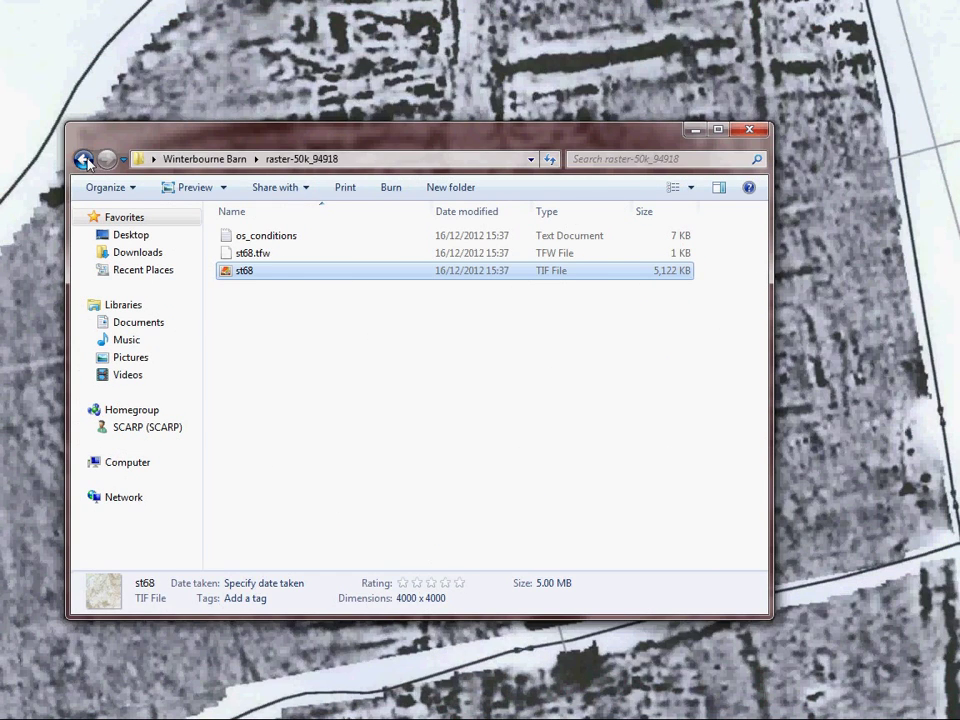
# - Look through the contents of the raster-25k_94917 and raster-10k_94916 folders
pyautogui.click(83, 159)
pyautogui.doubleClick(303, 288)
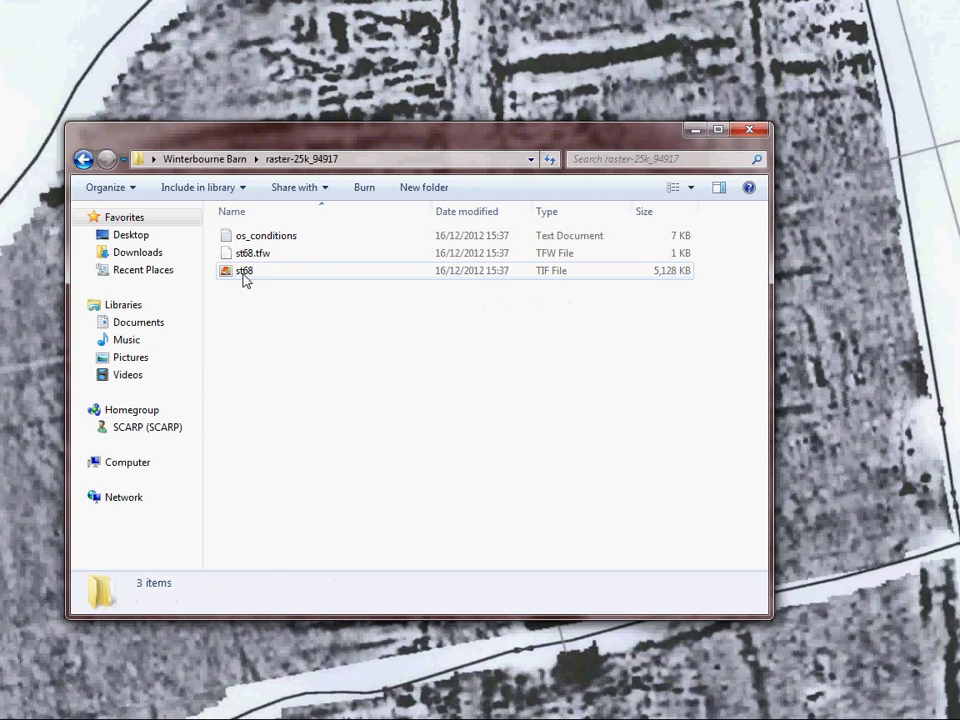
pyautogui.click(83, 159)
pyautogui.doubleClick(275, 270)
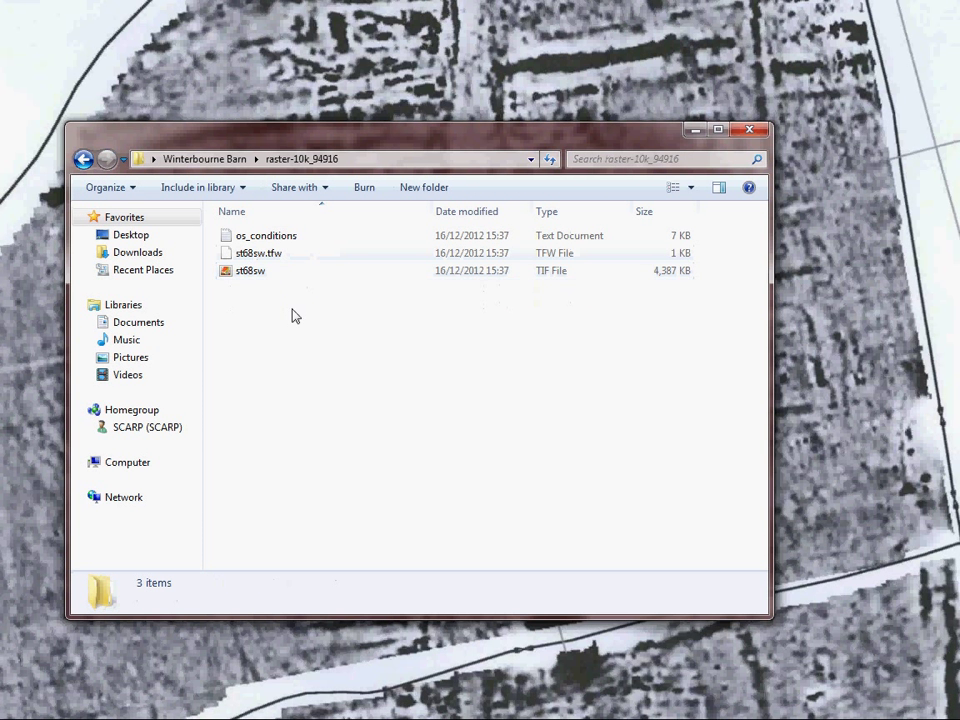
# - Open the mastermap_1250_94915 folder, view the st6380 TIF tile, and close the image viewer
pyautogui.click(83, 159)
pyautogui.doubleClick(270, 254)
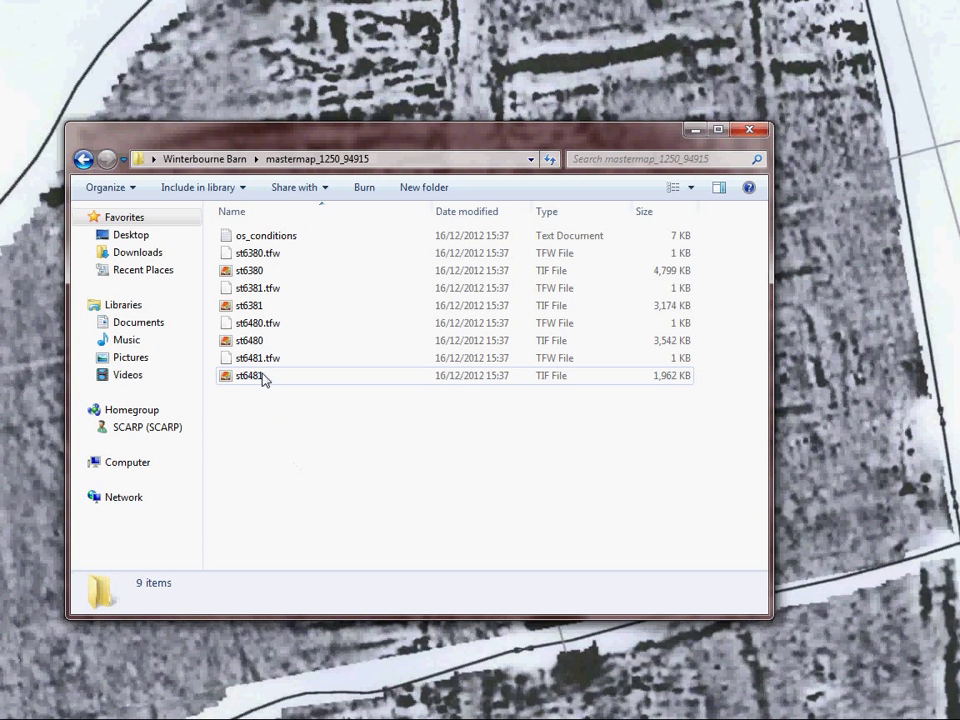
pyautogui.click(262, 275)
pyautogui.press('Return')
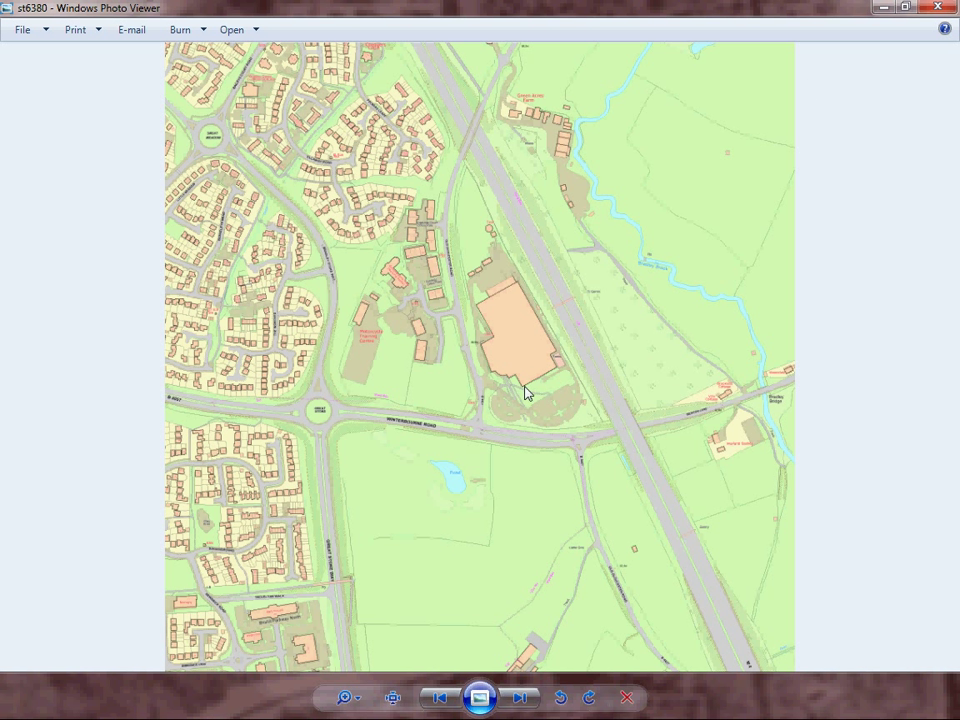
pyautogui.click(927, 12)
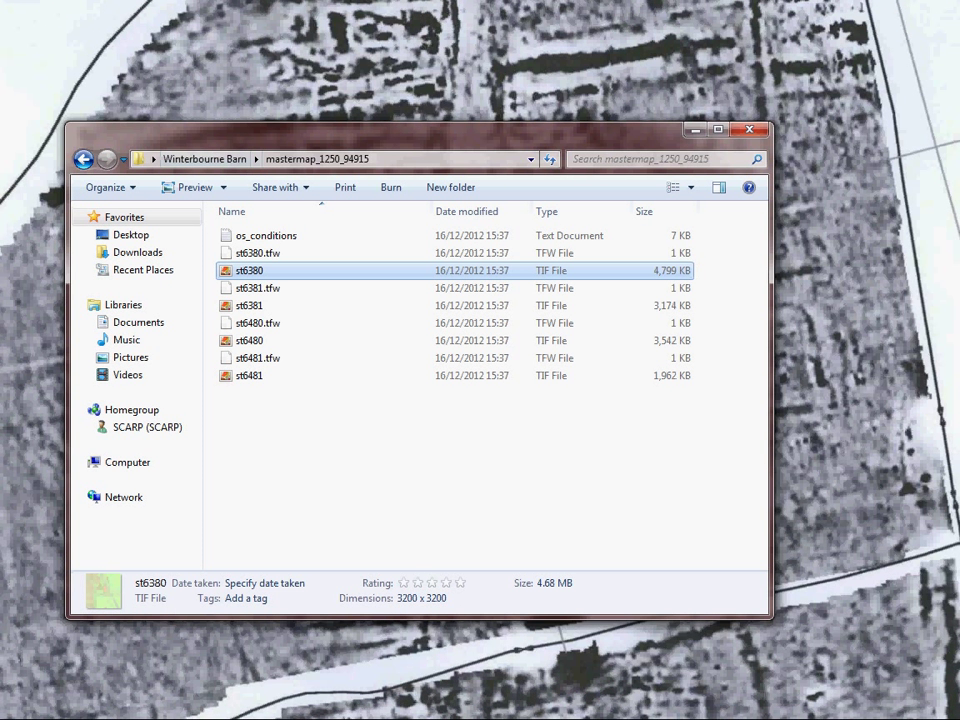